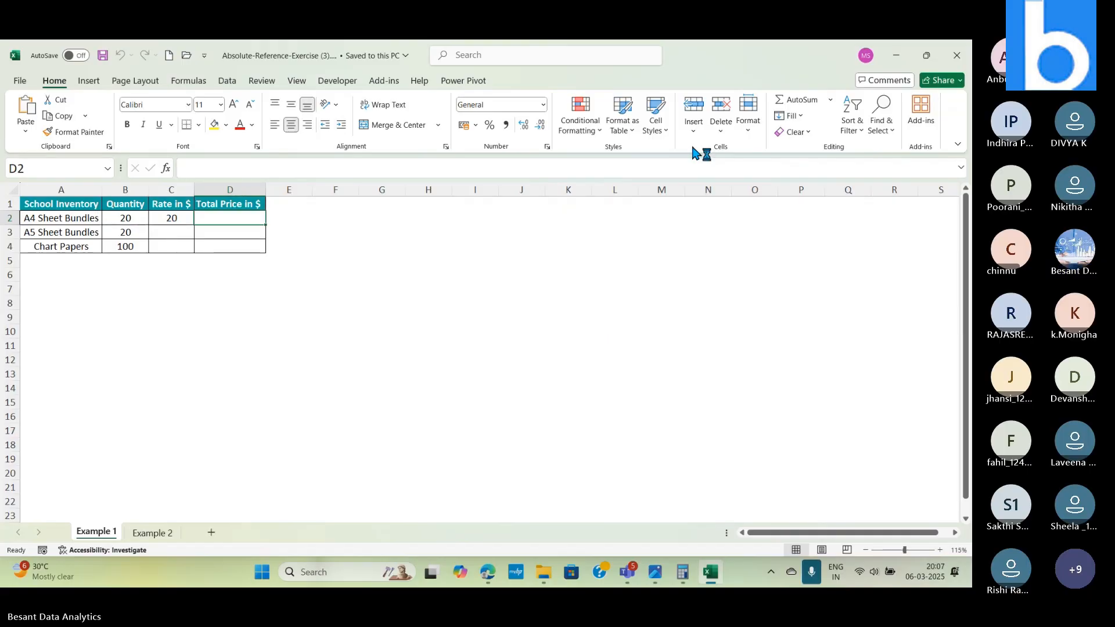
# Enter rates of 30 for A5 Sheet Bundles in C3 and 40 for Chart Papers in C4
pyautogui.click(176, 229)
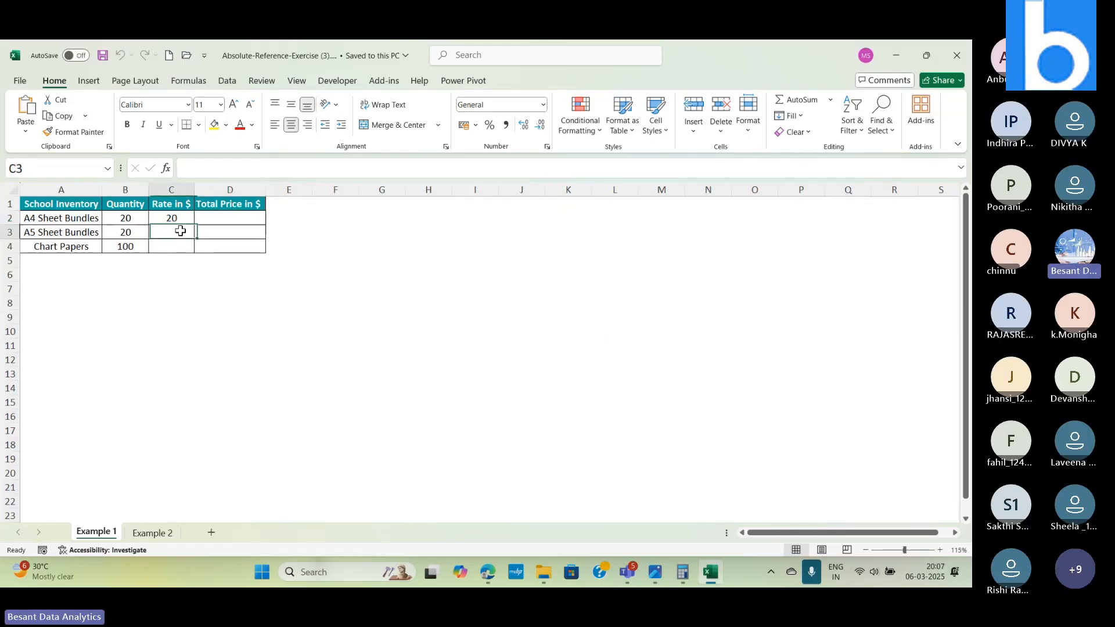
pyautogui.click(181, 246)
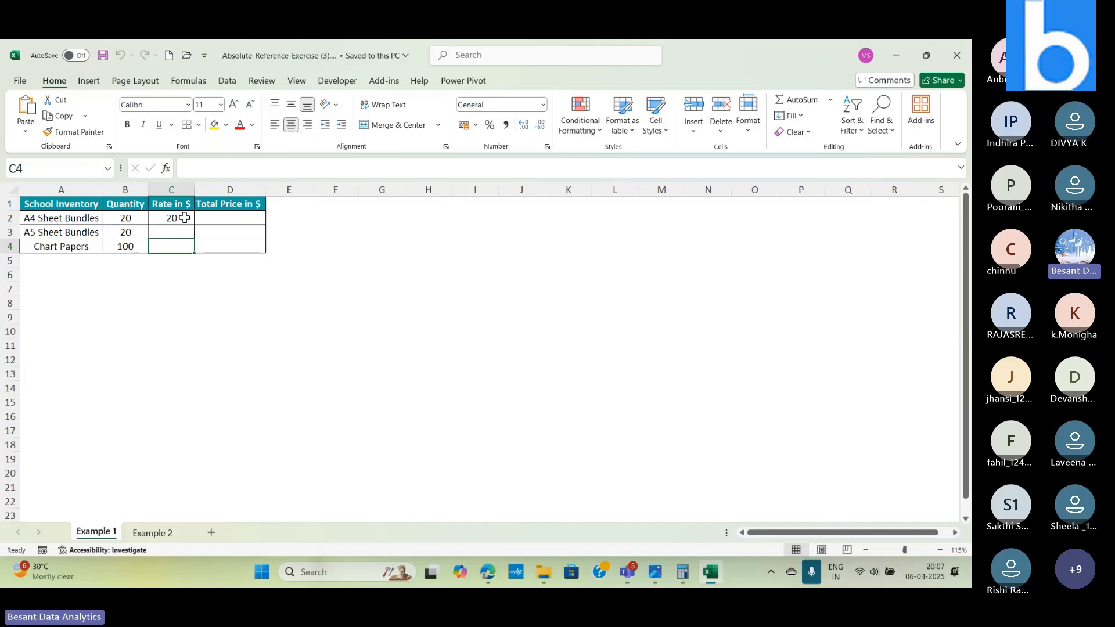
pyautogui.click(184, 218)
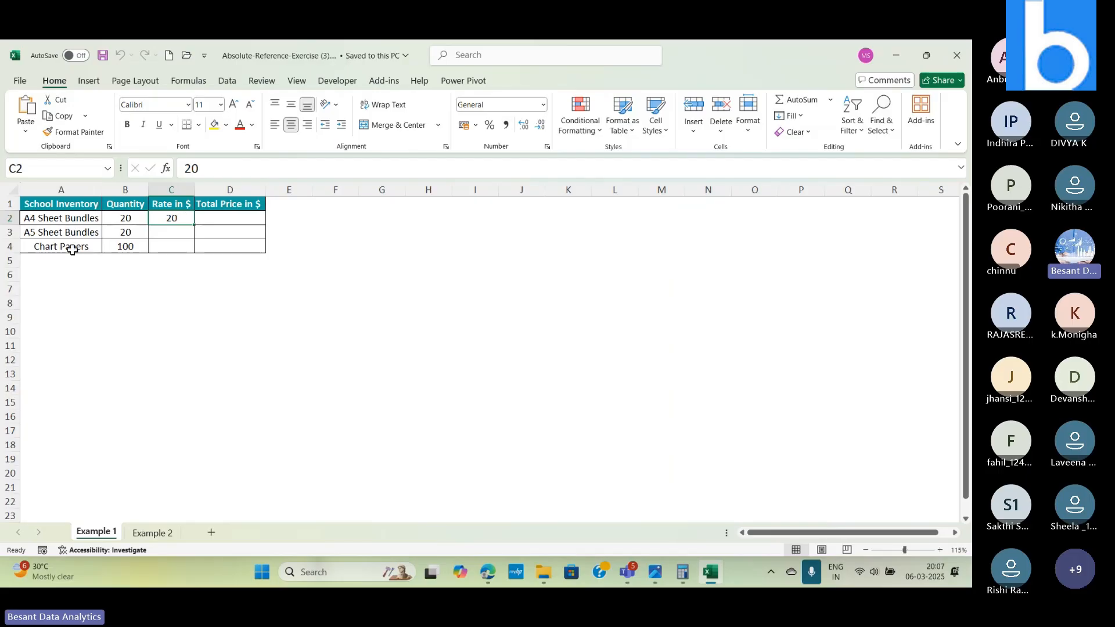
pyautogui.click(182, 237)
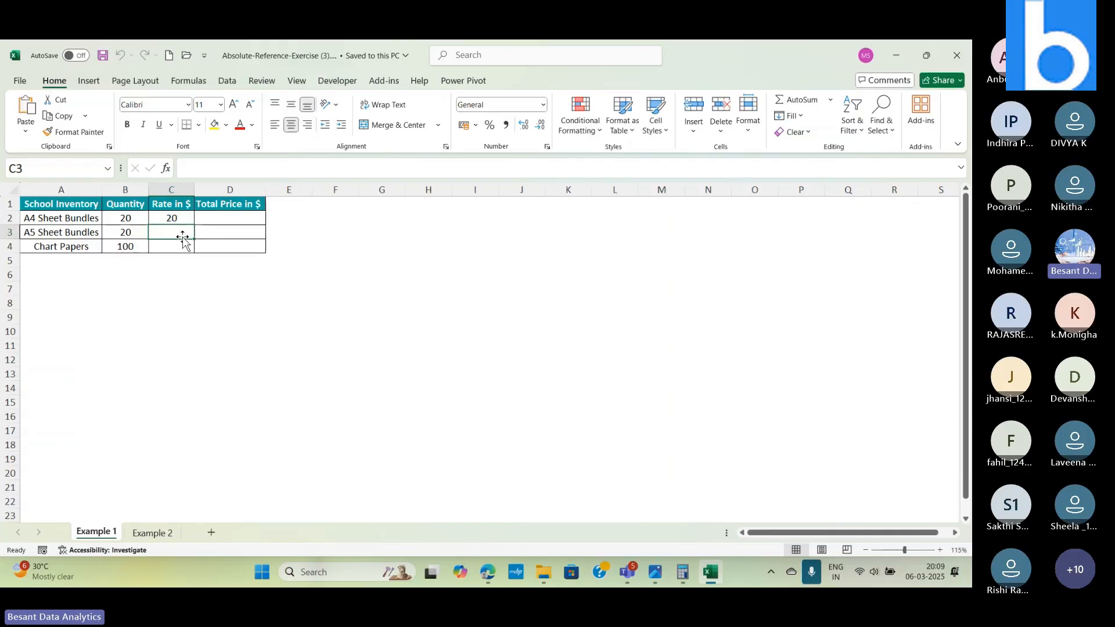
pyautogui.write('30')
pyautogui.press('Return')
pyautogui.write('40')
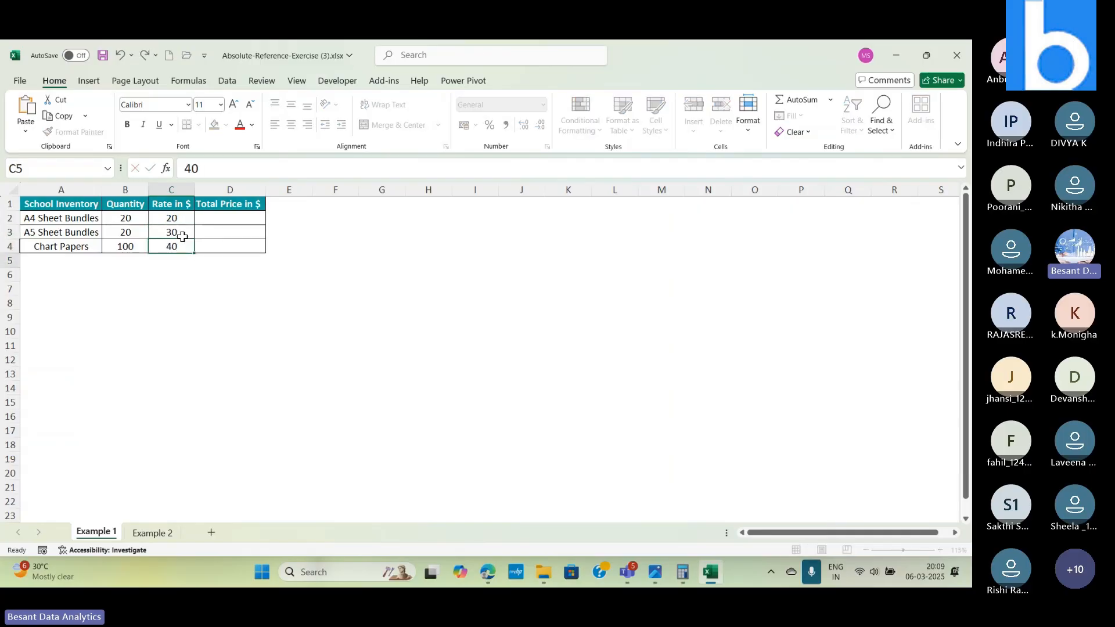
pyautogui.press('Return')
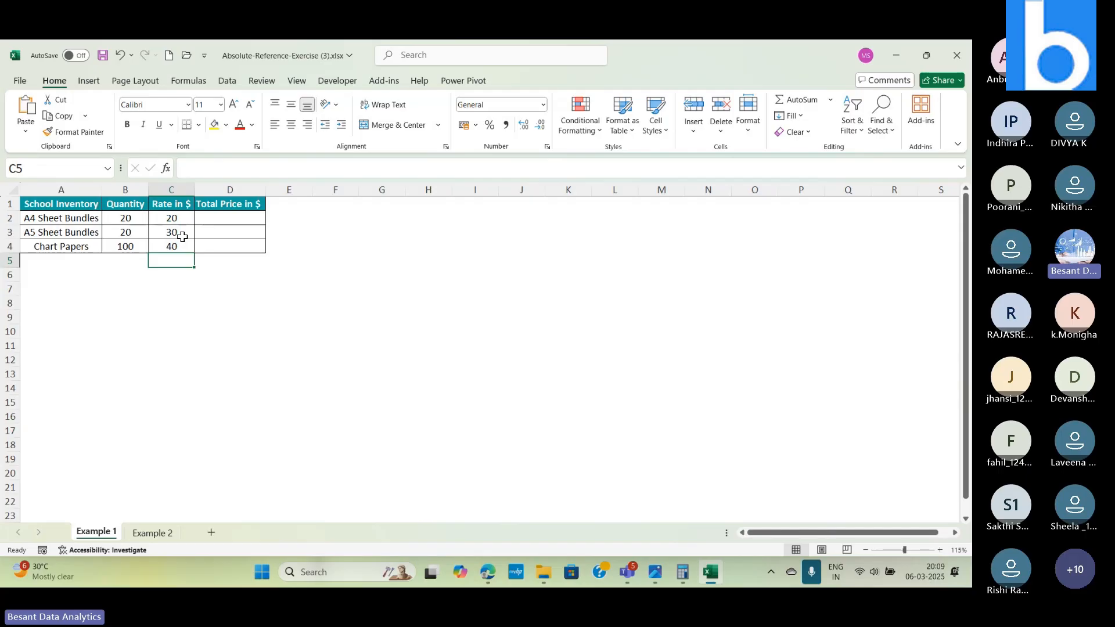
# Calculate the total price of A4 Sheet Bundles in D2 with the formula =B2*C2
pyautogui.click(225, 217)
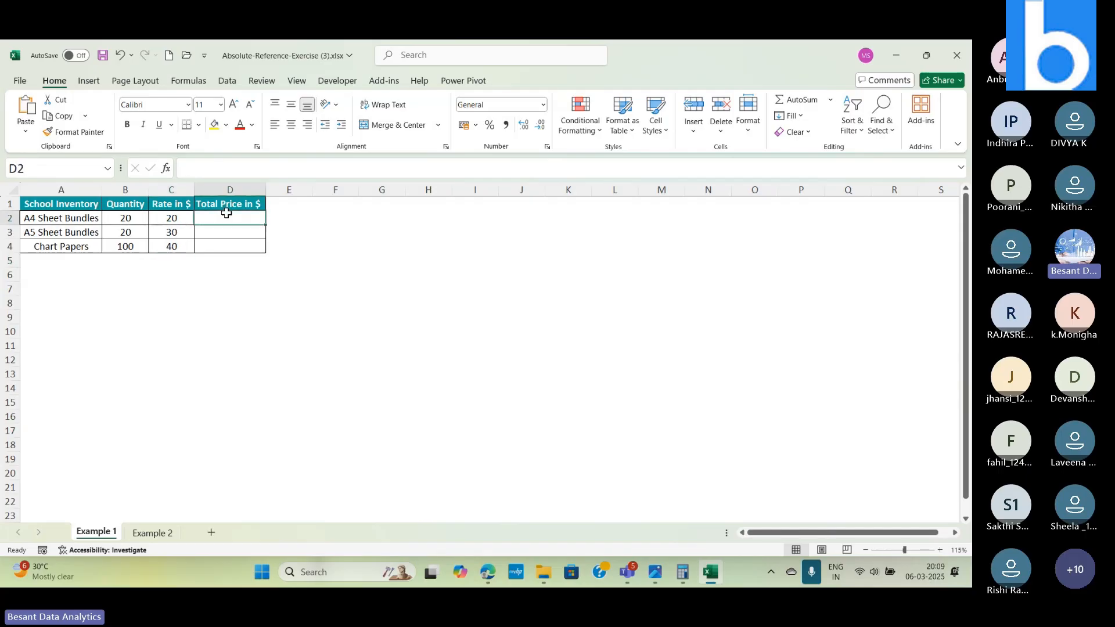
pyautogui.write('=')
pyautogui.click(112, 217)
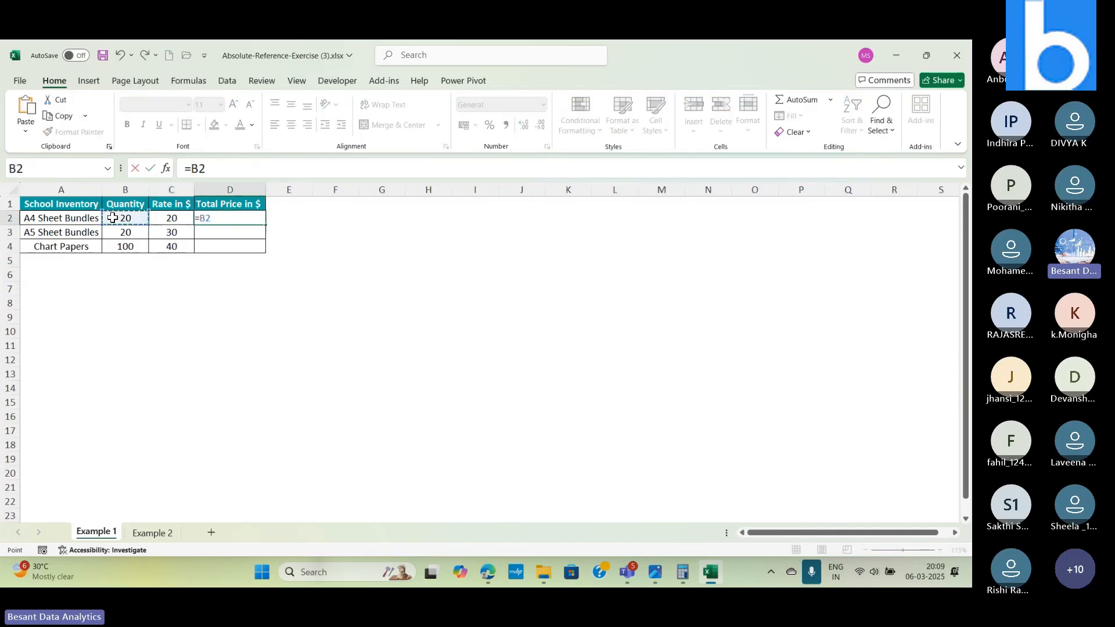
pyautogui.write('*')
pyautogui.click(172, 220)
pyautogui.press('Return')
# Fill the D2 total price formula down to D4 and check the copied formulas in D3 and D4
pyautogui.click(244, 217)
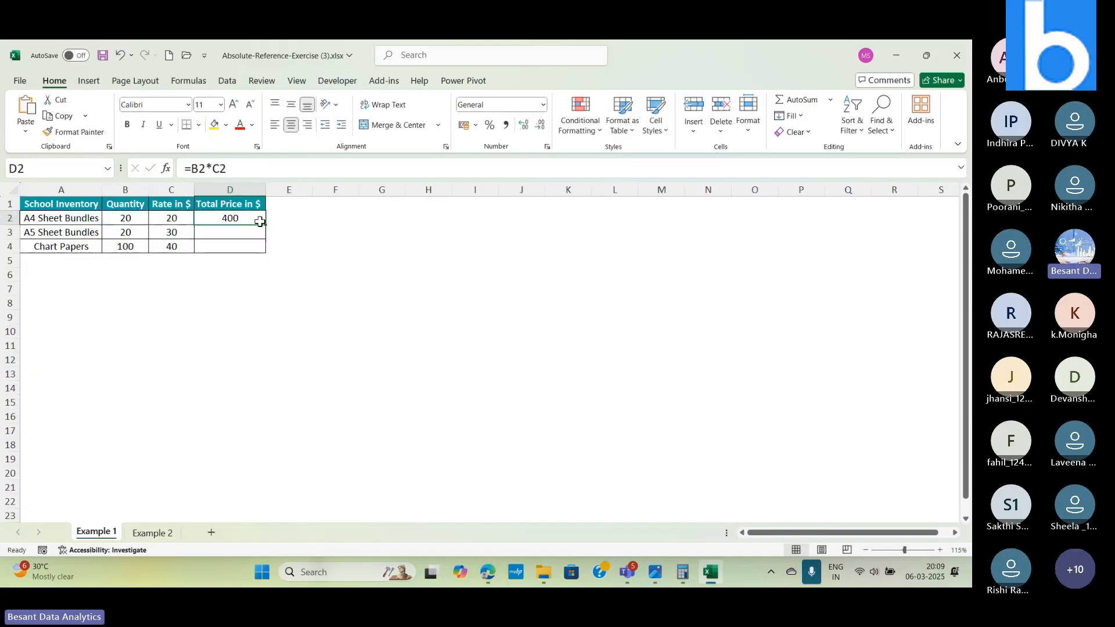
pyautogui.moveTo(265, 225); pyautogui.dragTo(259, 253)
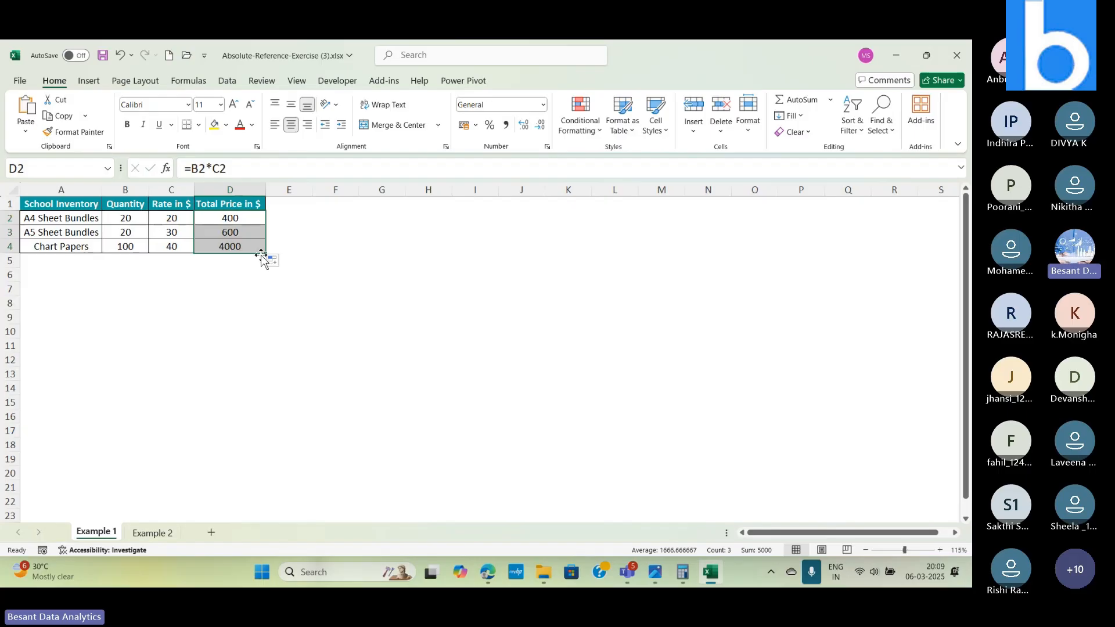
pyautogui.click(231, 230)
pyautogui.click(227, 246)
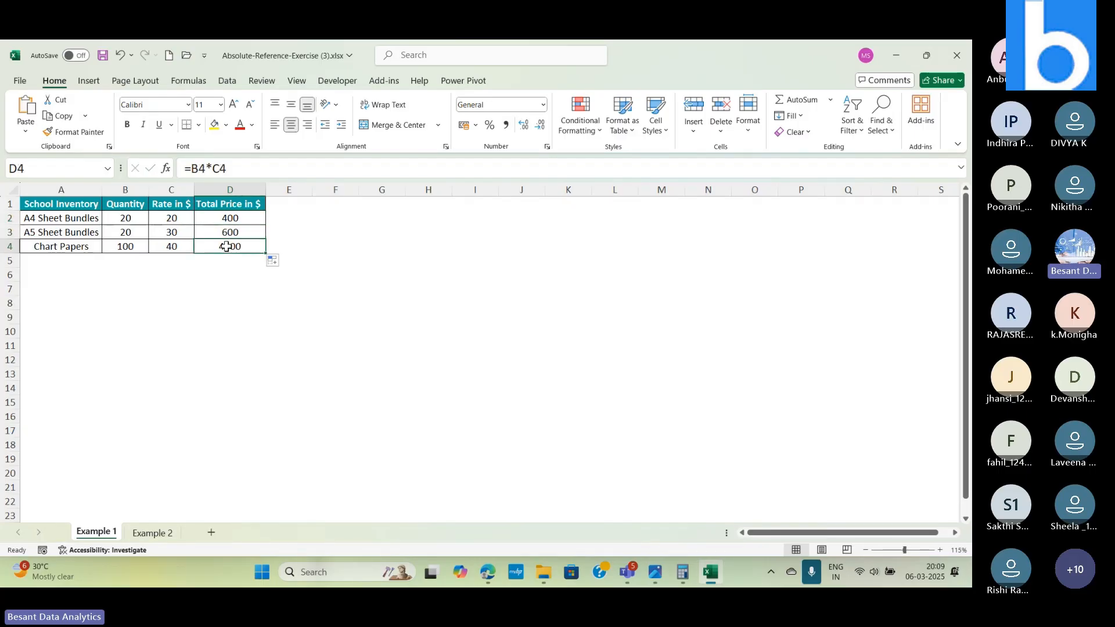
# Clear the rates of A5 Sheet Bundles and Chart Papers from C3 and C4
pyautogui.click(170, 232)
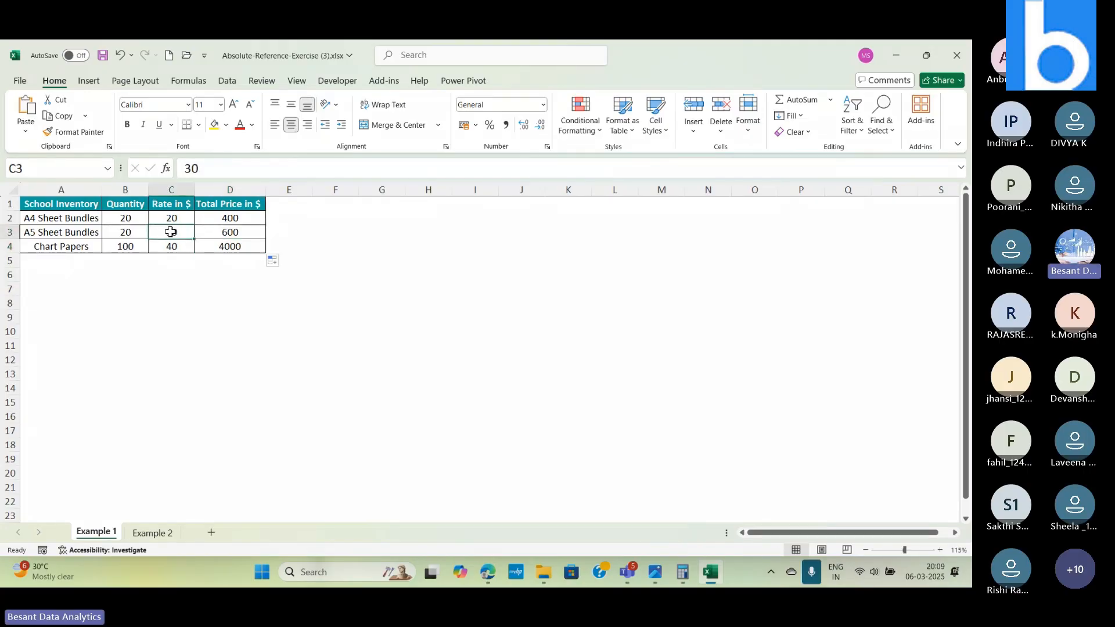
pyautogui.press('Delete')
pyautogui.press('Down')
pyautogui.press('Delete')
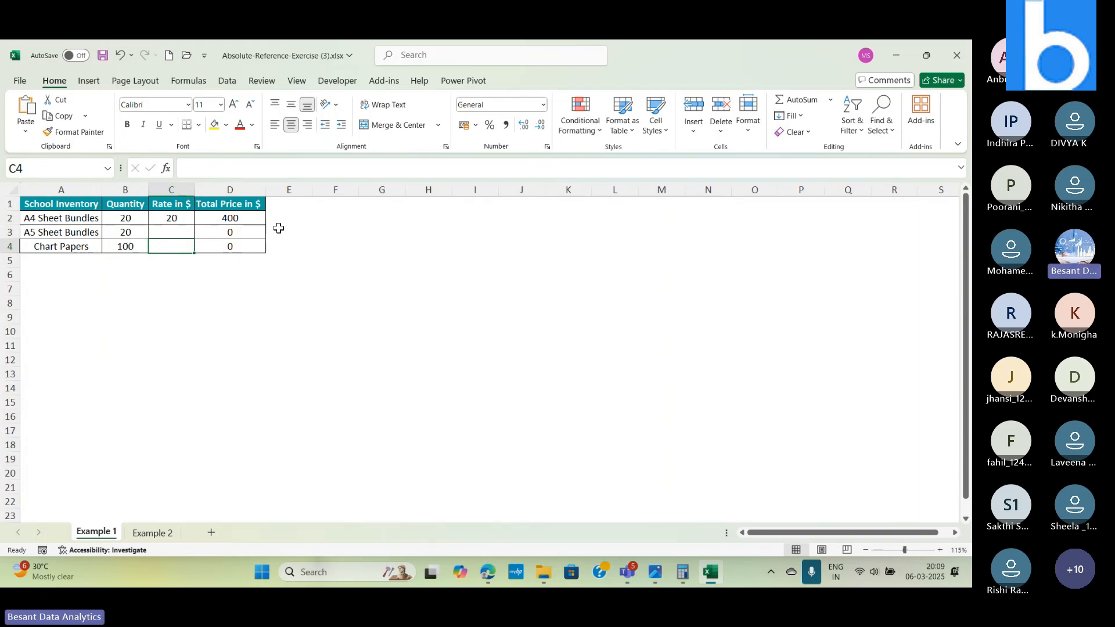
# Make the rate reference in the D2 formula absolute so that it reads =B2*$C$2
pyautogui.click(251, 219)
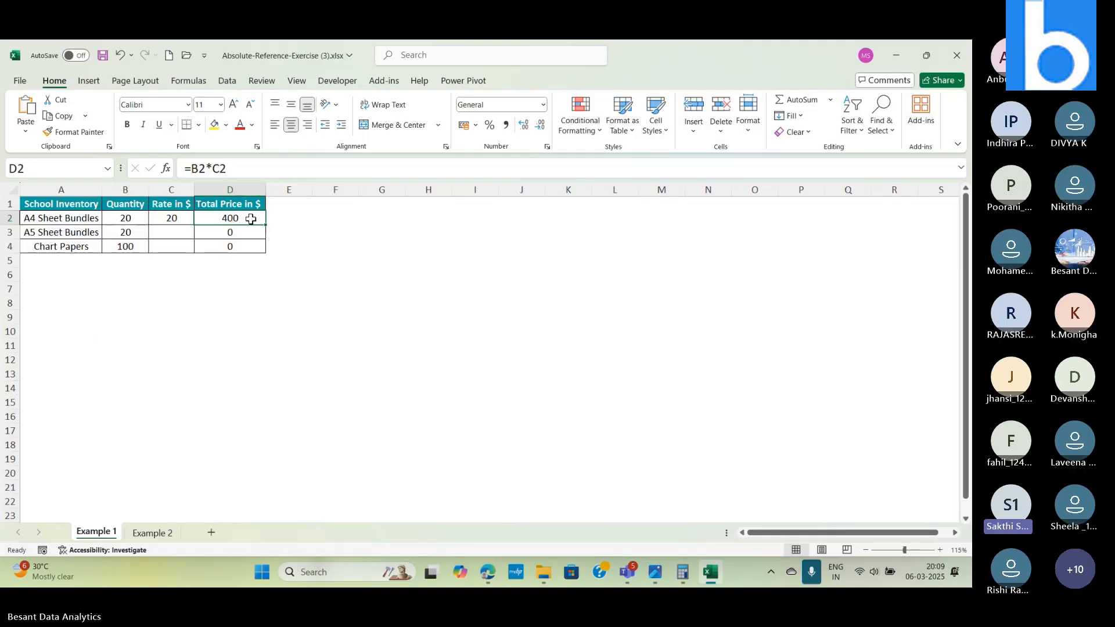
pyautogui.hotkey('alt', 'Tab')
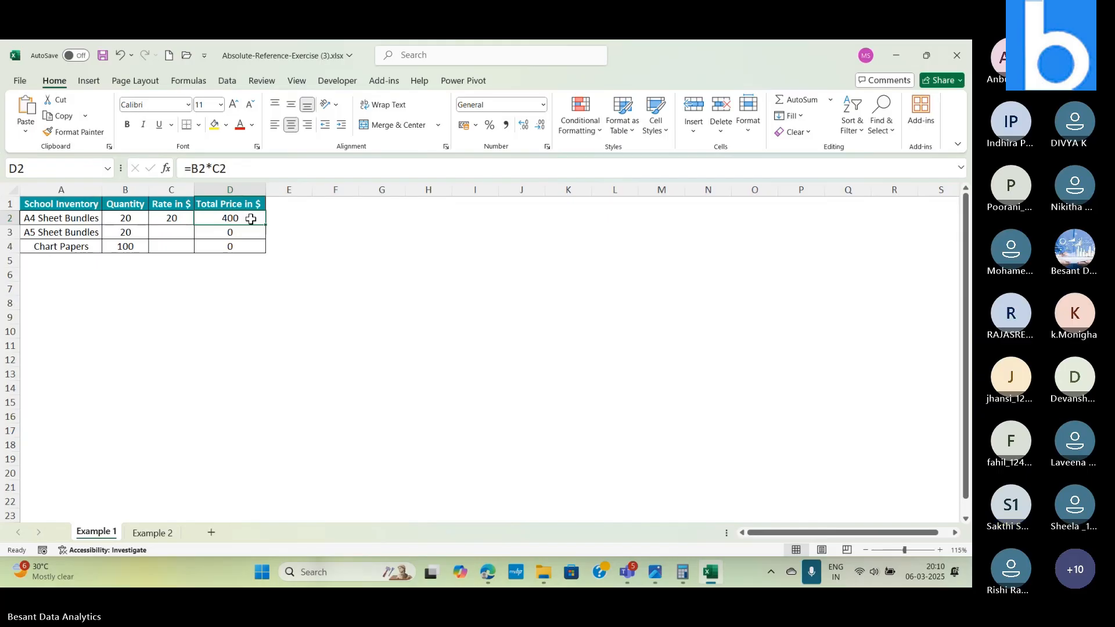
pyautogui.click(219, 169)
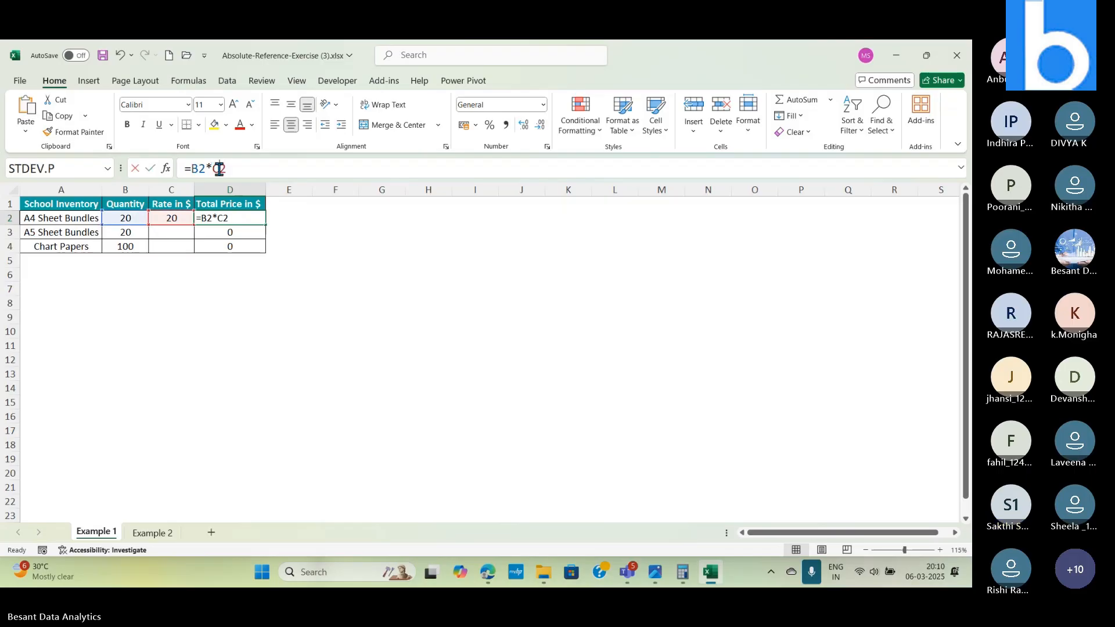
pyautogui.doubleClick(218, 168)
pyautogui.press('Return')
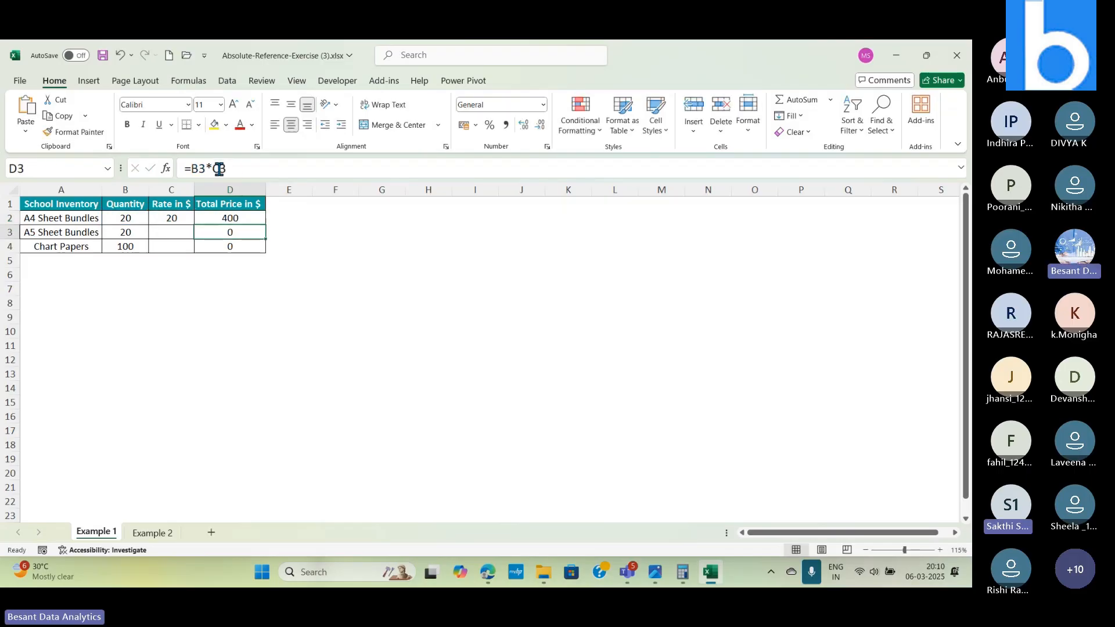
# Fill the absolute-reference formula from D2 down to D4 and inspect the formula in each total price cell
pyautogui.click(252, 222)
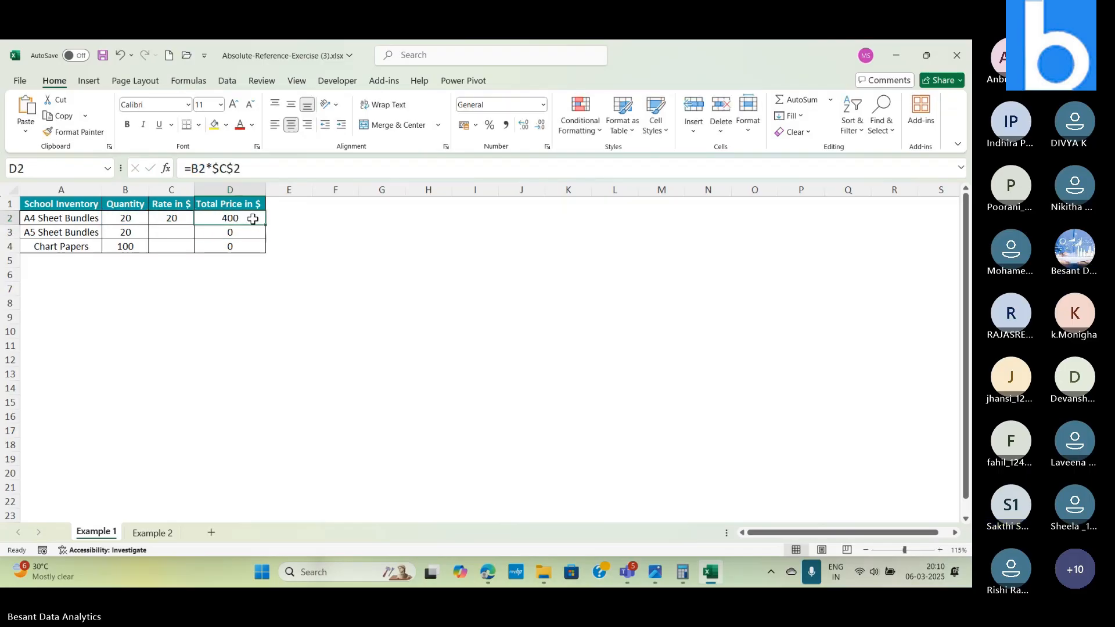
pyautogui.moveTo(265, 225); pyautogui.dragTo(266, 253)
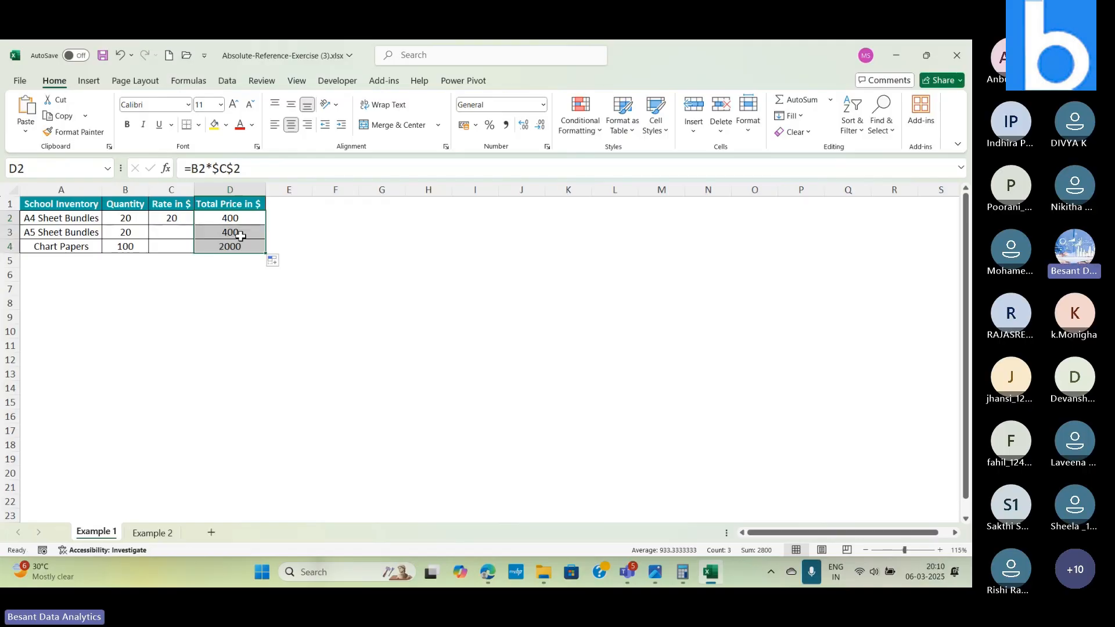
pyautogui.click(229, 218)
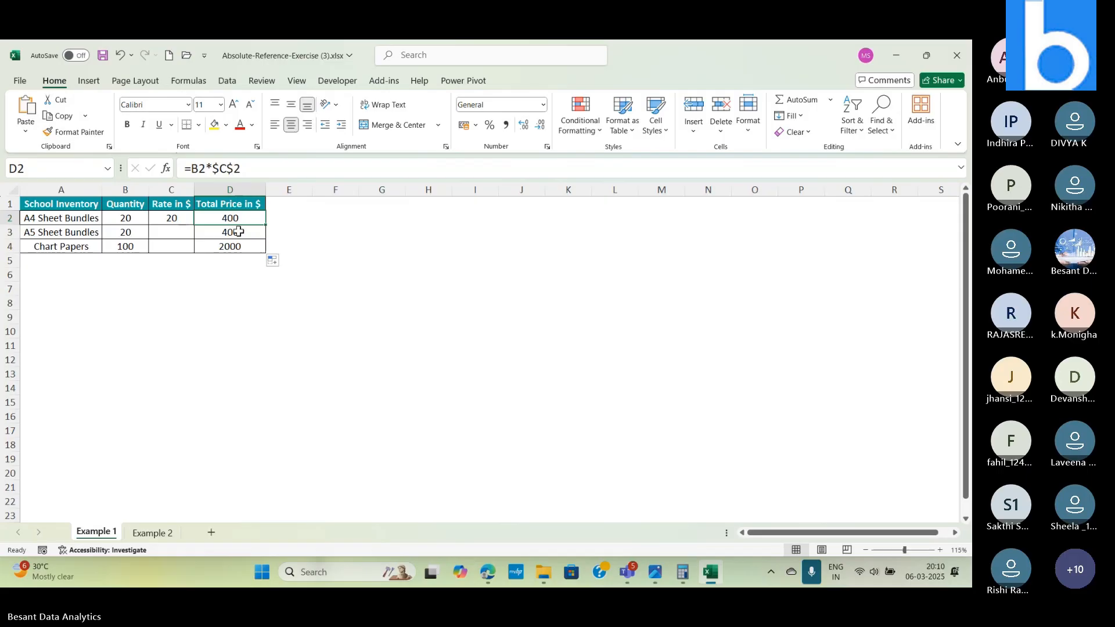
pyautogui.click(236, 232)
pyautogui.click(242, 246)
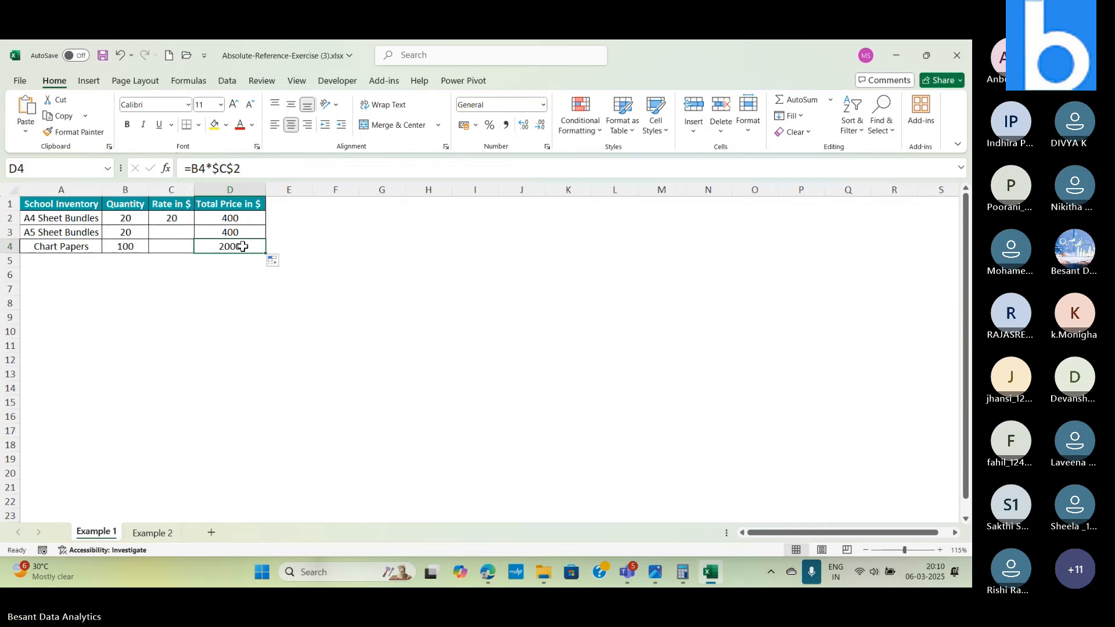
# Switch to the Teams meeting, look through the first two pages of participants, and return to the Excel workbook
pyautogui.hotkey('alt', 'Tab')
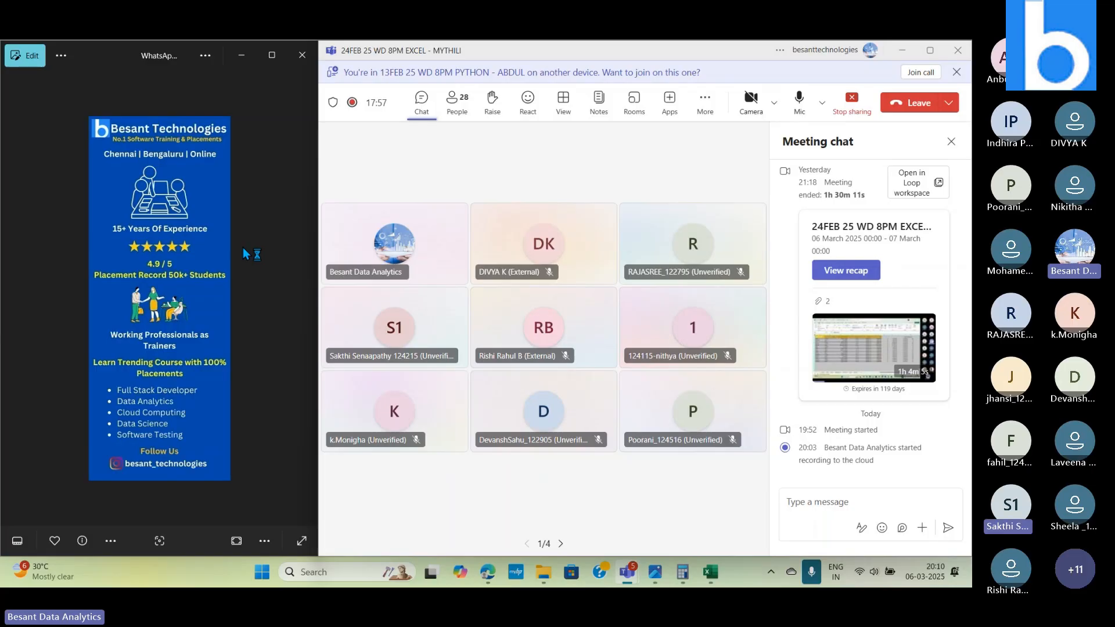
pyautogui.hotkey('alt', 'Tab')
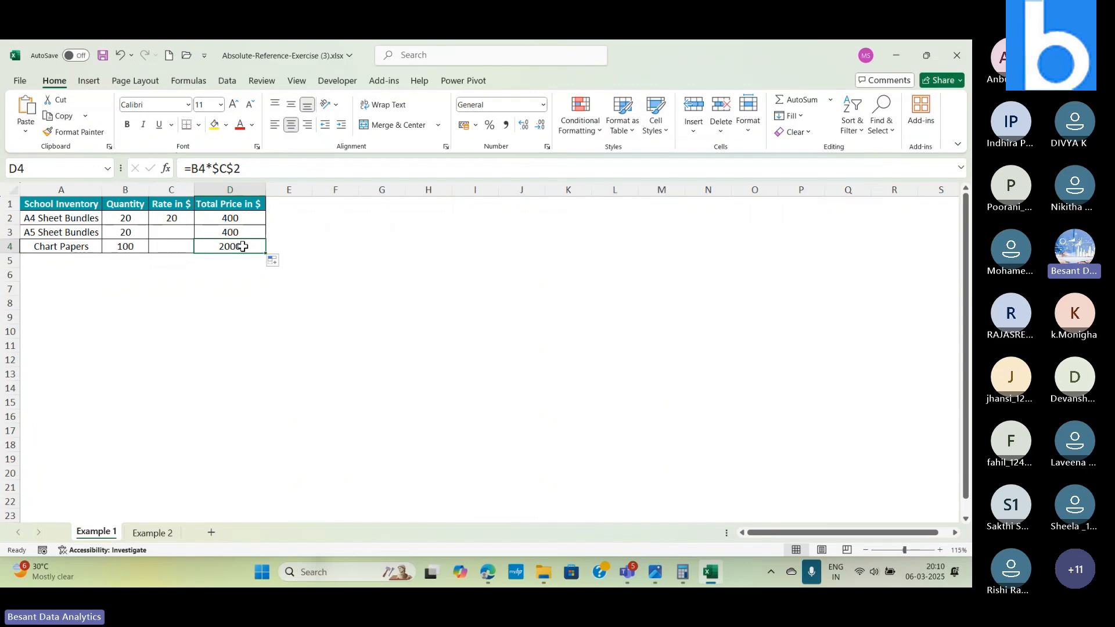
pyautogui.hotkey('alt', 'Tab')
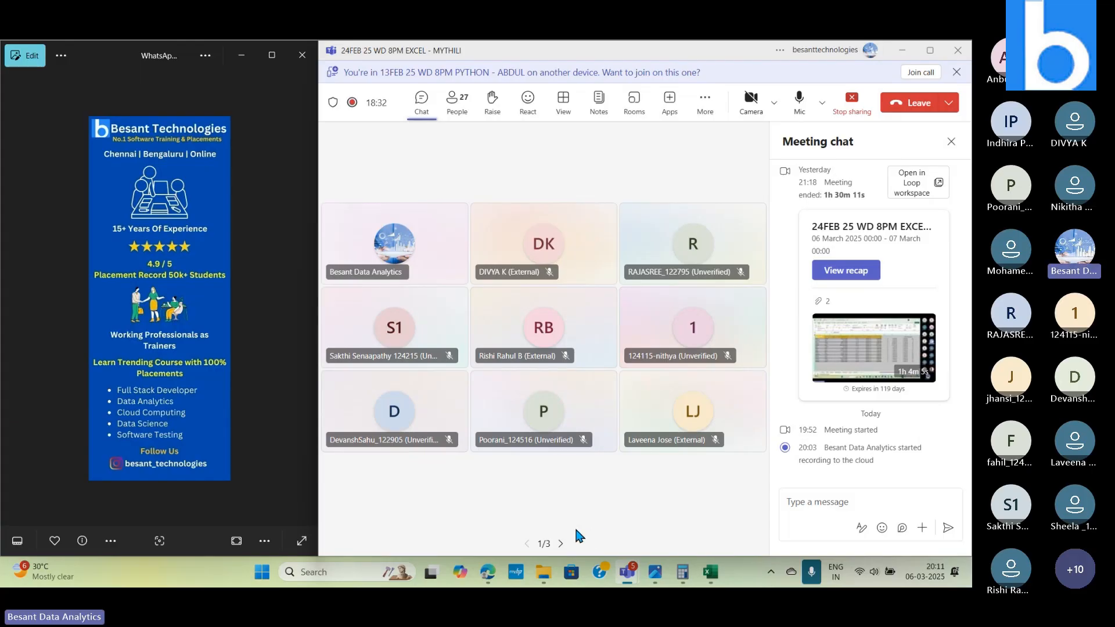
pyautogui.click(560, 544)
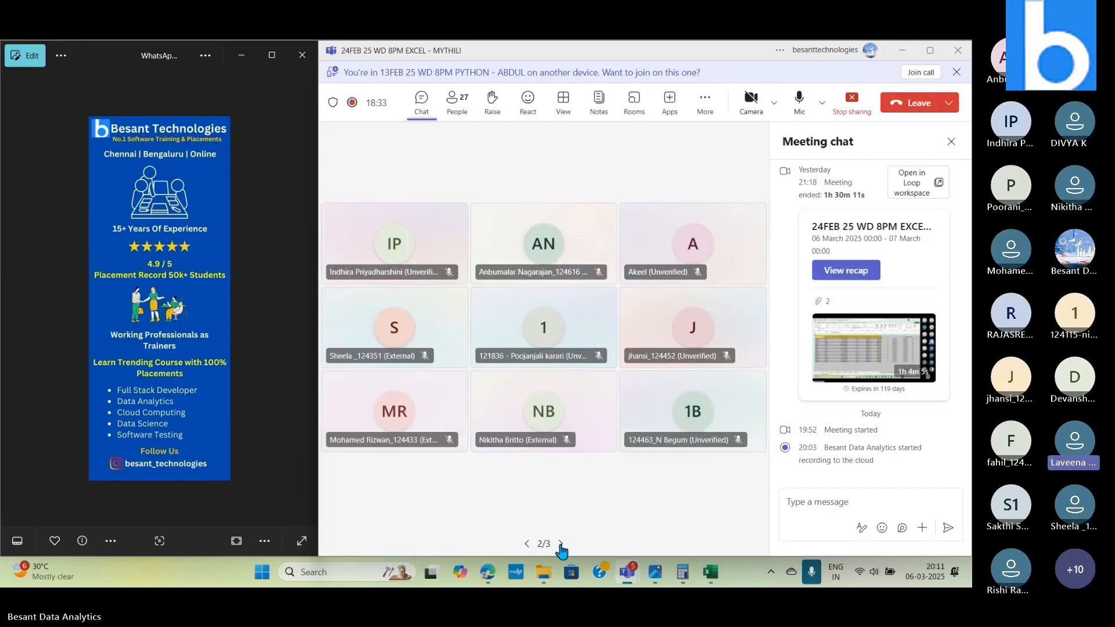
pyautogui.click(527, 543)
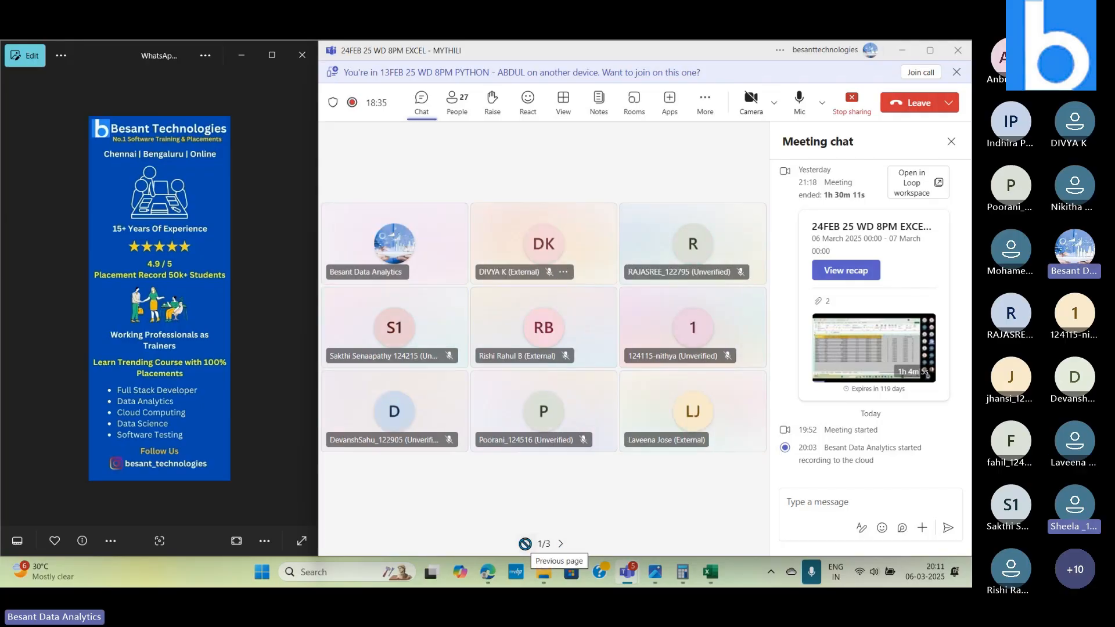
pyautogui.click(561, 544)
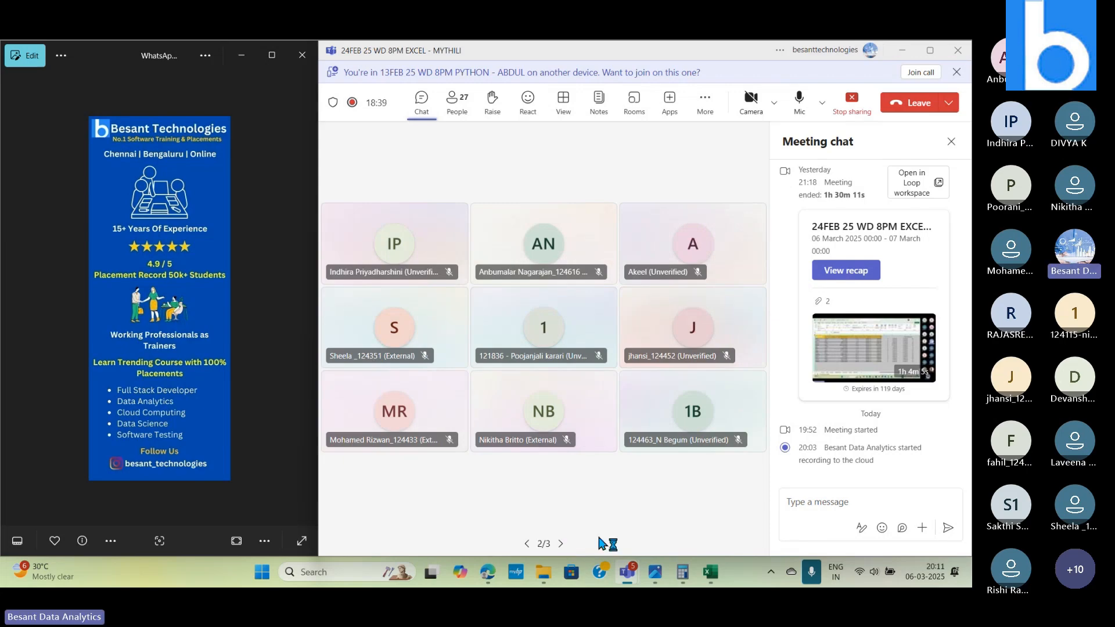
pyautogui.click(527, 544)
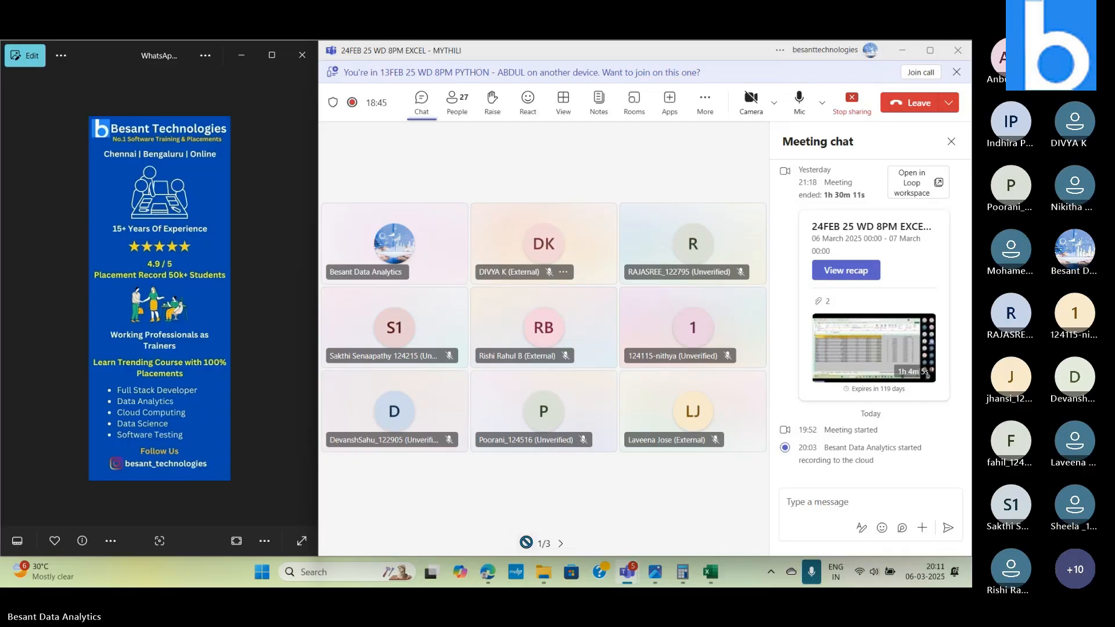
pyautogui.hotkey('alt', 'Tab')
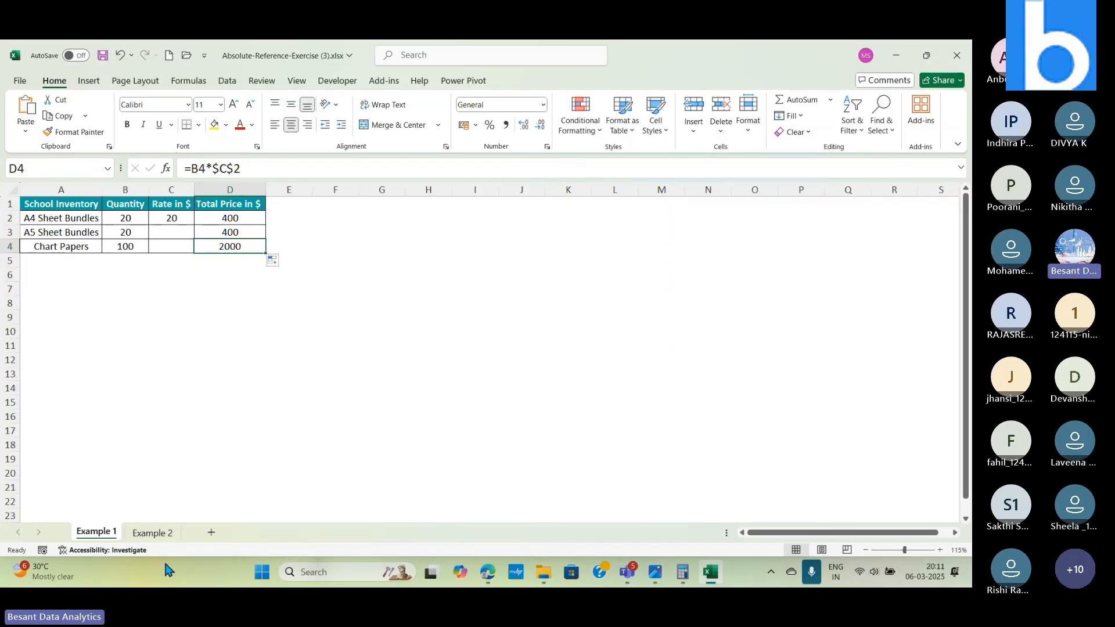
# Open the Example 2 worksheet, briefly revisiting Example 1 for comparison
pyautogui.click(161, 537)
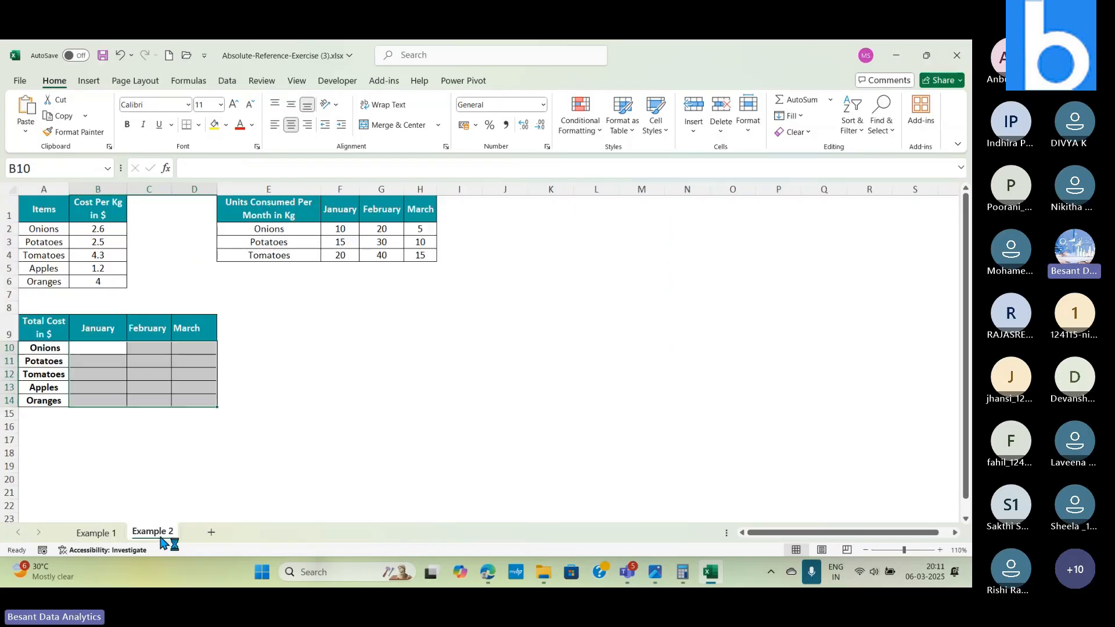
pyautogui.click(267, 427)
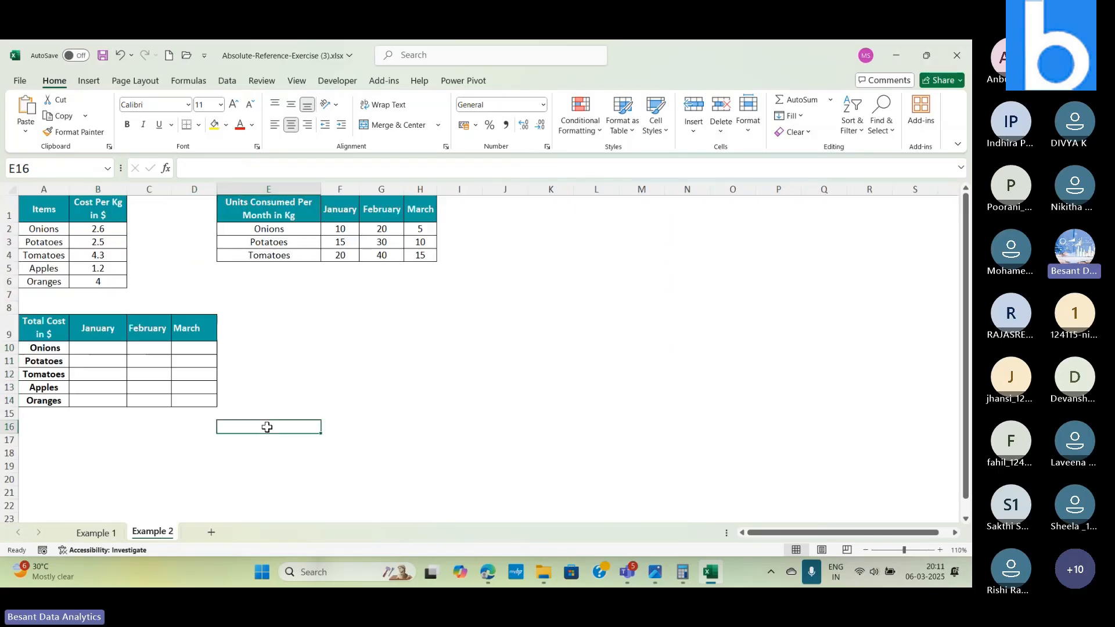
pyautogui.click(97, 532)
pyautogui.click(152, 533)
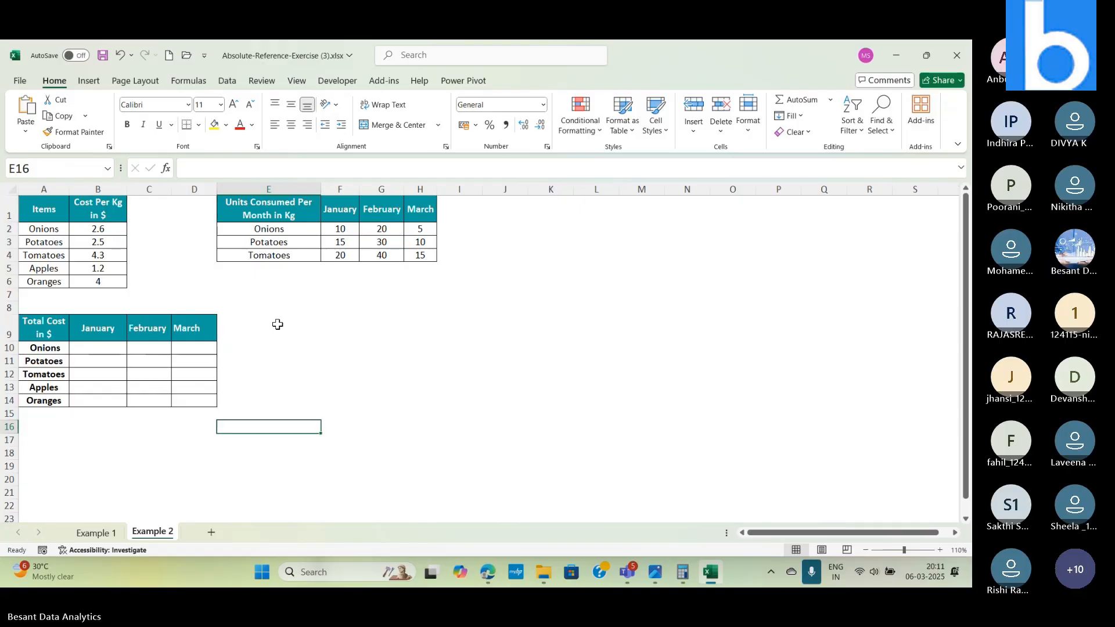
# Add Apples as an item in E5, below Tomatoes in the Units Consumed Per Month table
pyautogui.click(271, 271)
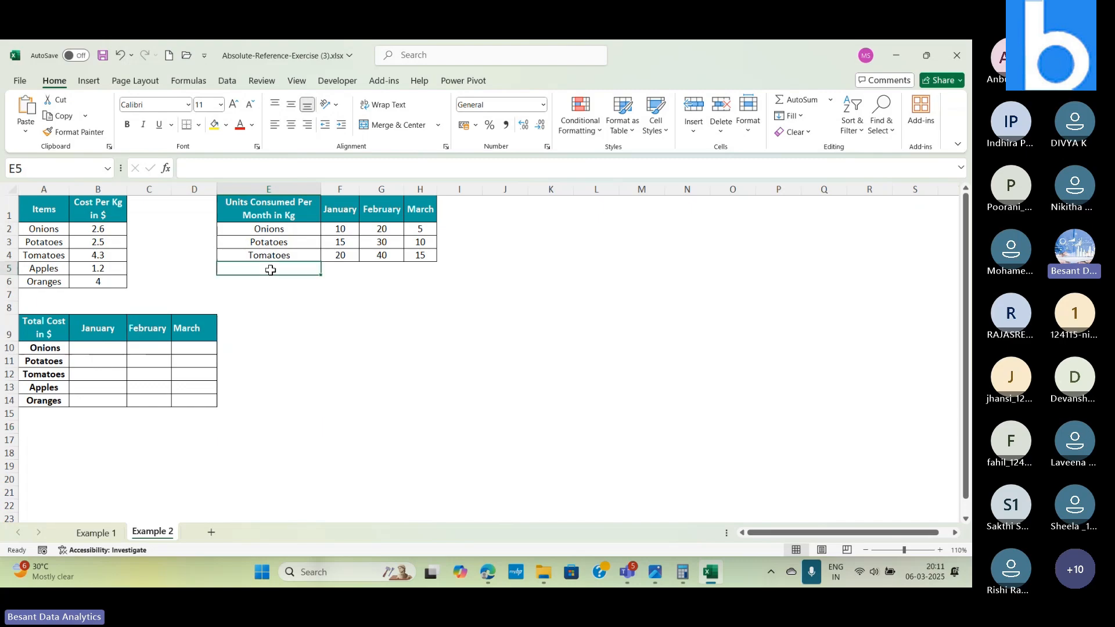
pyautogui.write('Applies')
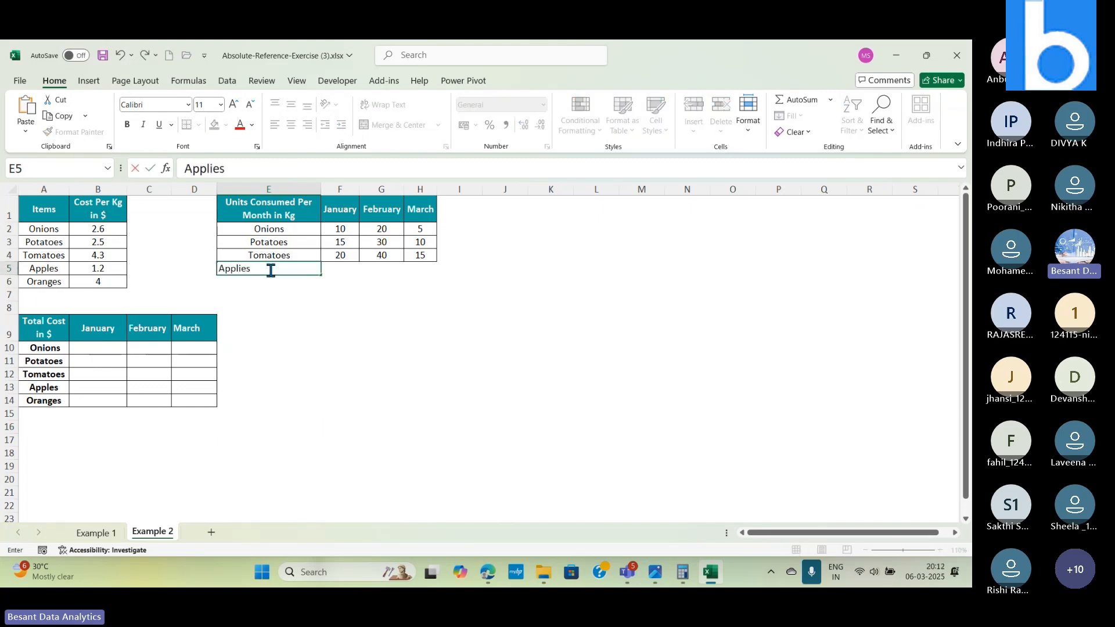
pyautogui.press('BackSpace')
pyautogui.press('BackSpace')
pyautogui.press('BackSpace')
pyautogui.write('es')
pyautogui.press('Return')
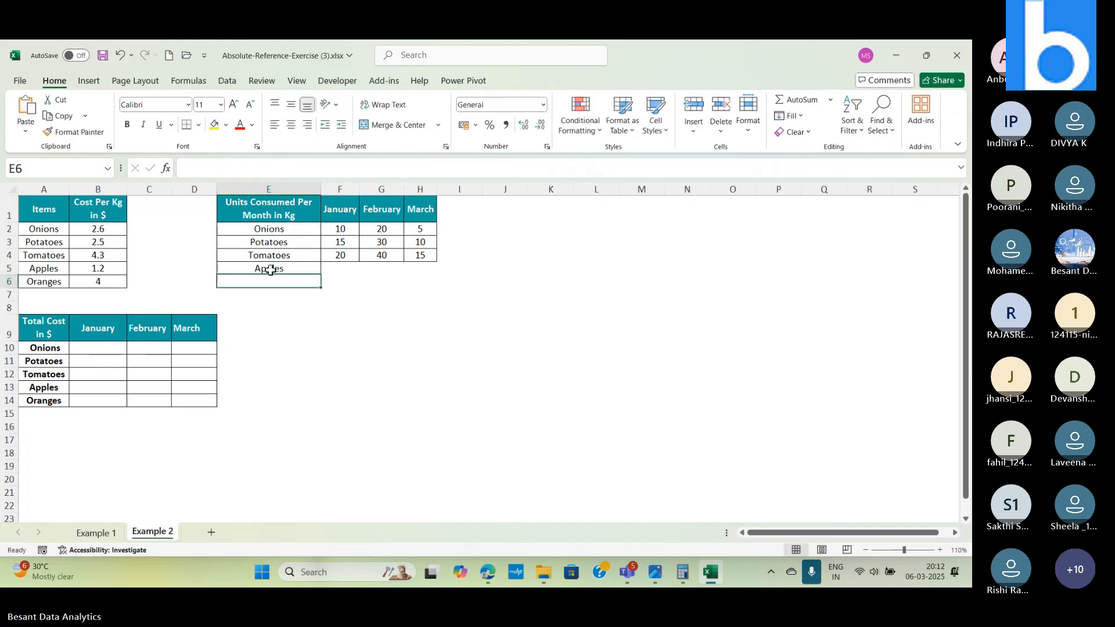
# Add Oranges as an item in E6, below Apples in the Units Consumed Per Month table
pyautogui.write('Oranges')
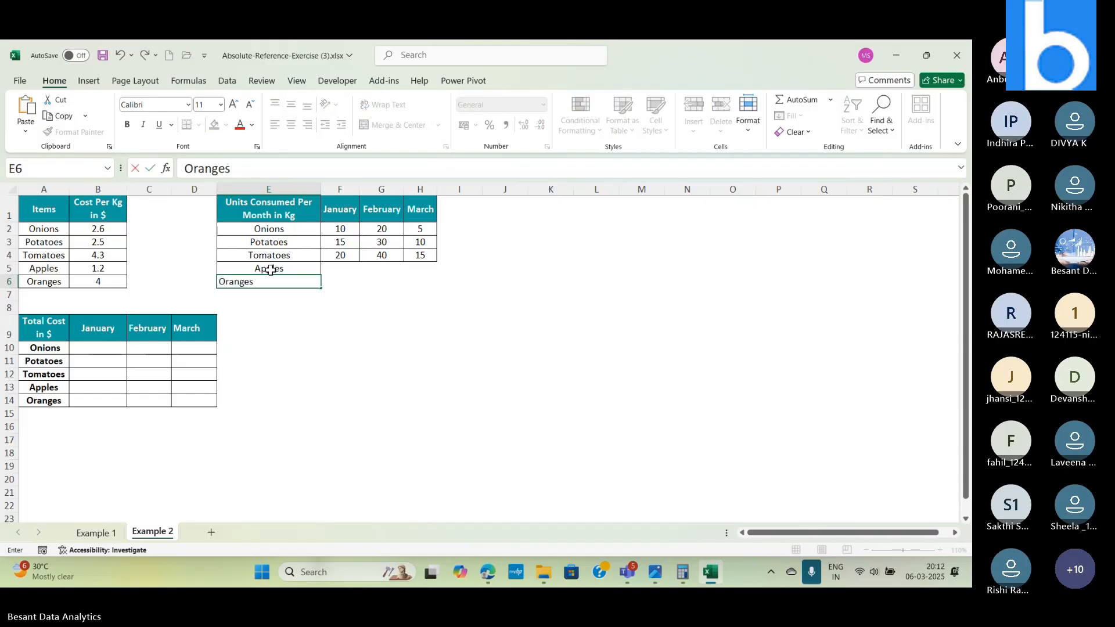
pyautogui.press('Return')
pyautogui.press('Up')
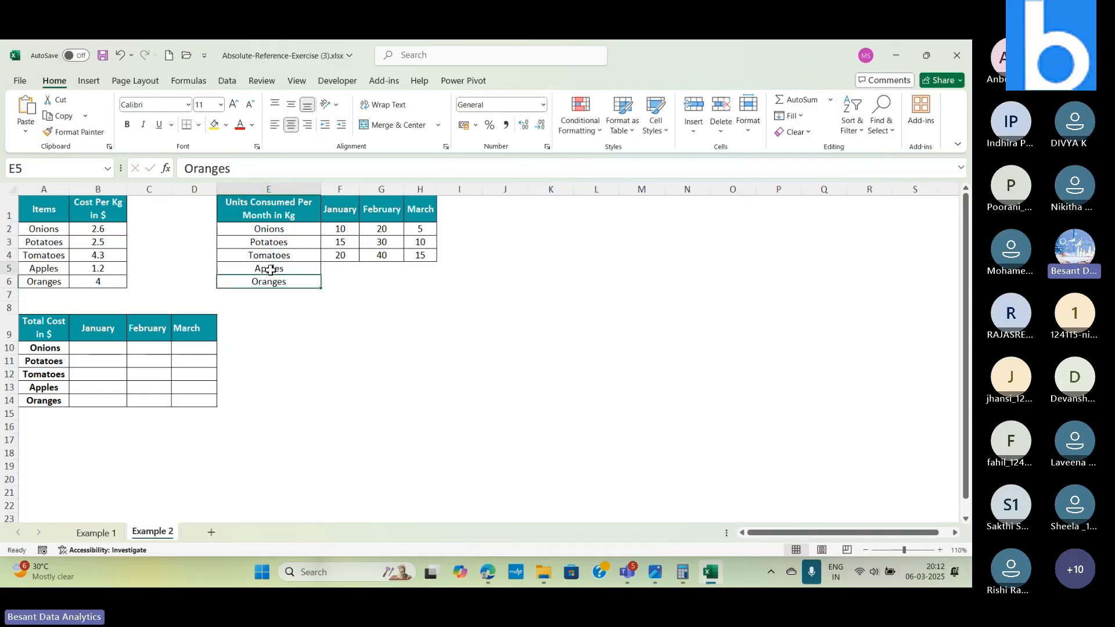
pyautogui.press('Right')
pyautogui.press('Up')
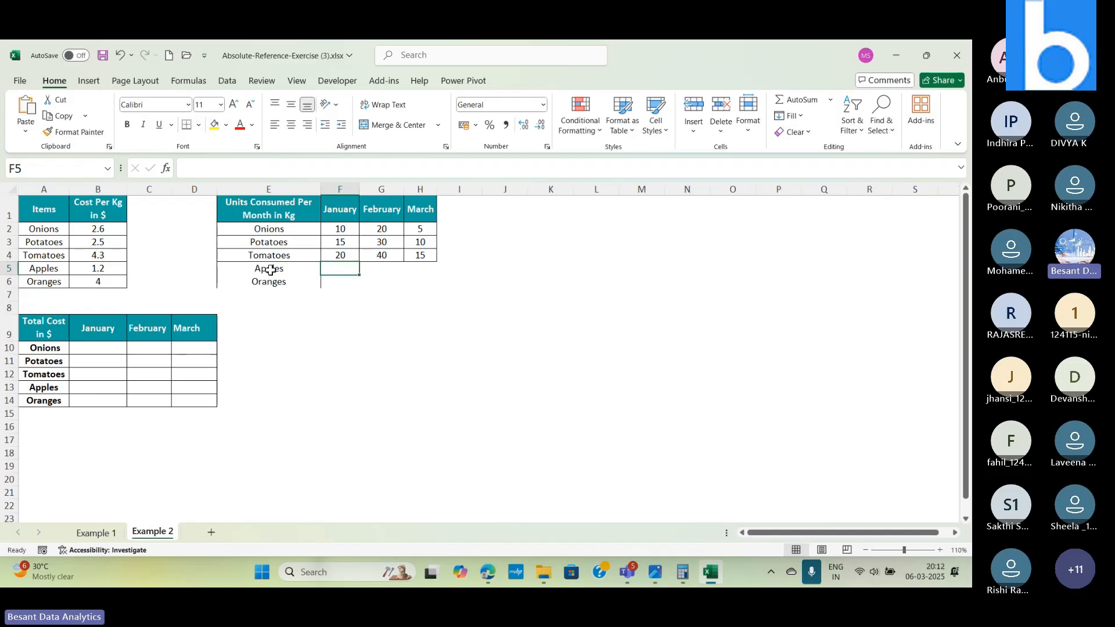
# Copy the formatting of the Tomatoes row E4:H4 onto the Apples and Oranges rows E5:H6
pyautogui.moveTo(271, 269); pyautogui.dragTo(416, 284)
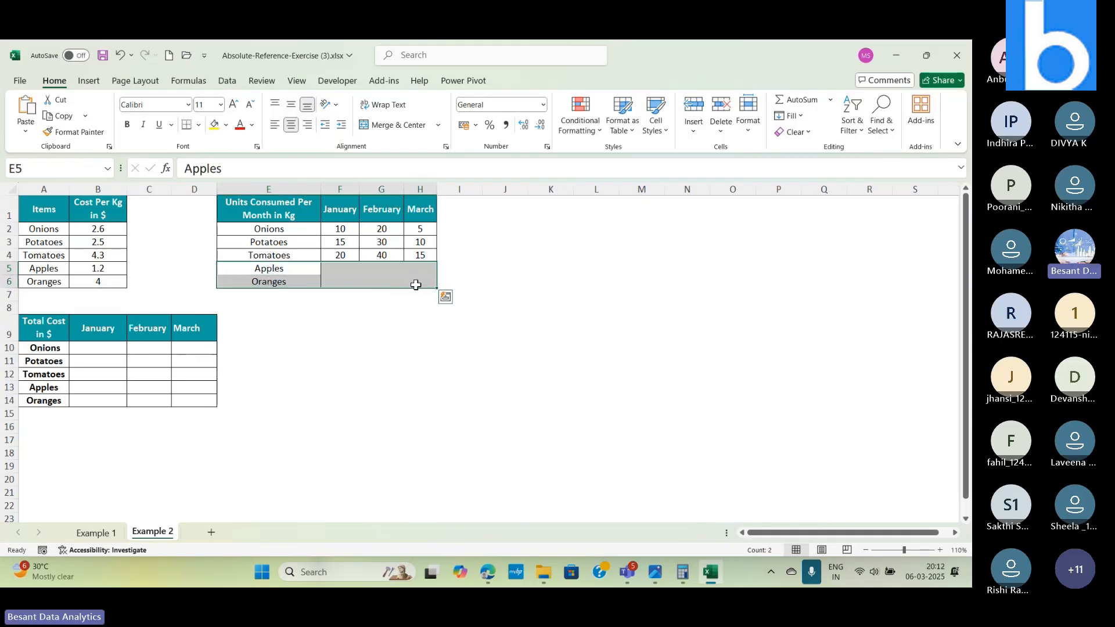
pyautogui.moveTo(280, 256); pyautogui.dragTo(404, 261)
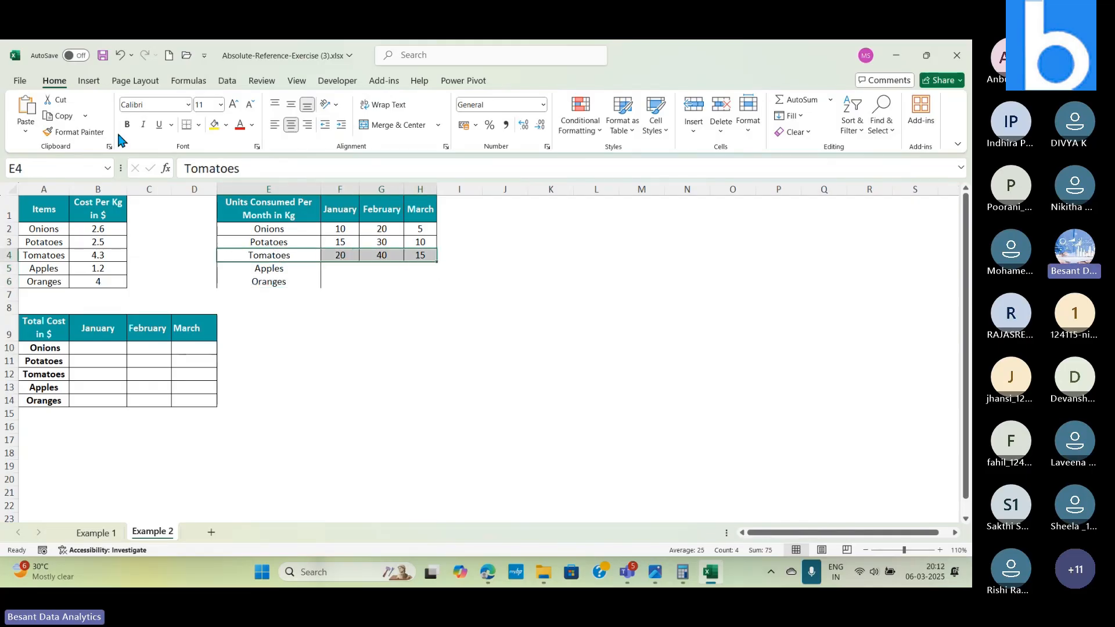
pyautogui.click(79, 132)
pyautogui.moveTo(267, 269); pyautogui.dragTo(408, 288)
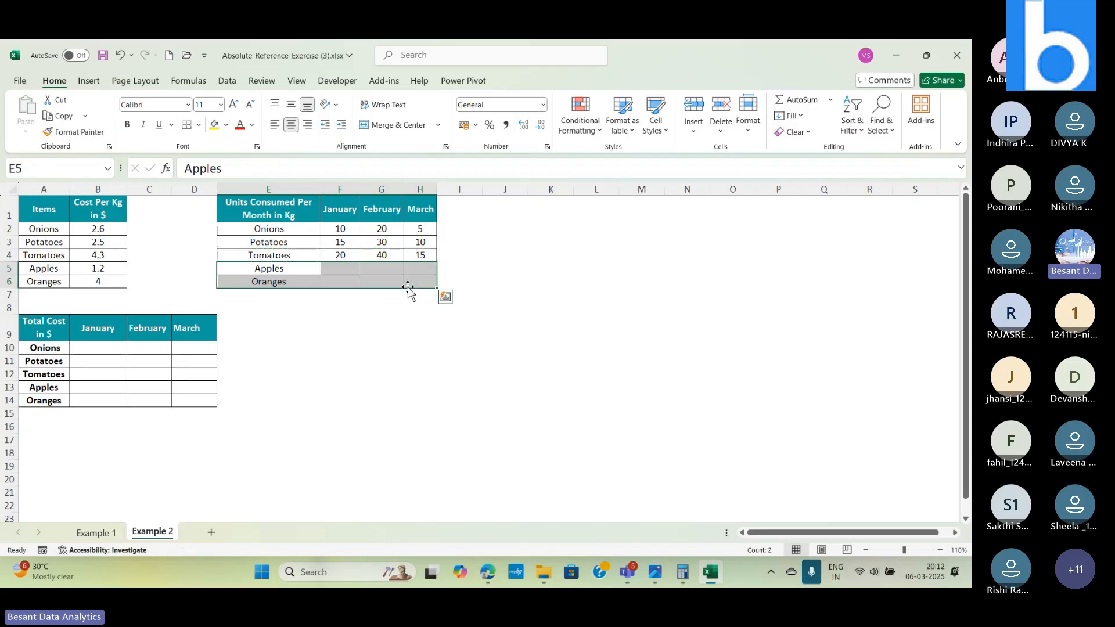
# Enter 15 as the January consumption for both Apples and Oranges in F5 and F6
pyautogui.click(337, 268)
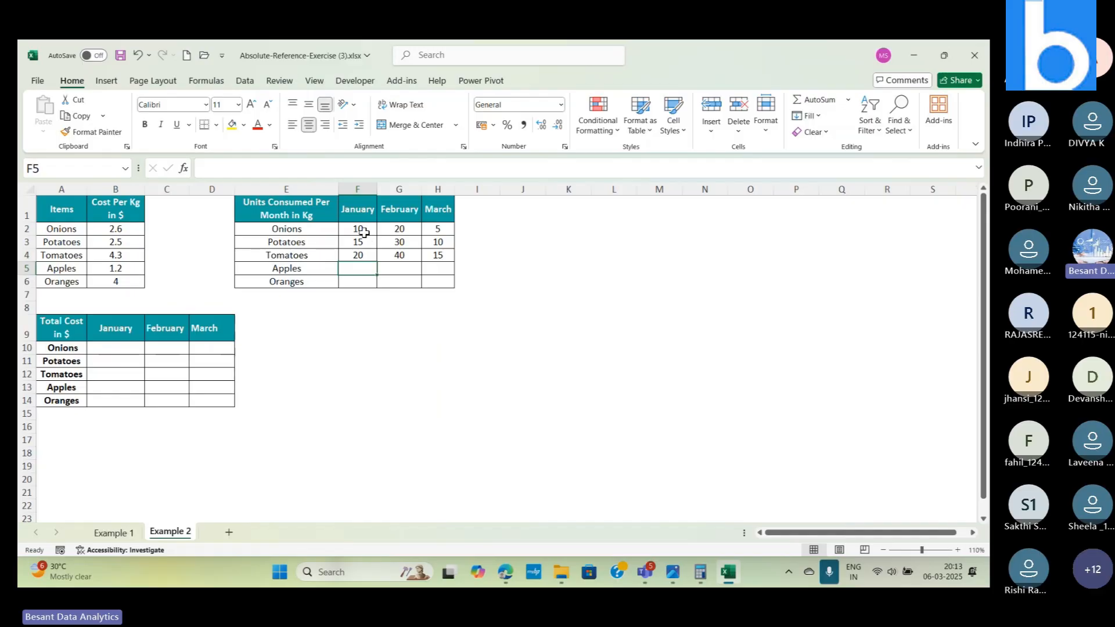
pyautogui.moveTo(360, 229); pyautogui.dragTo(364, 258)
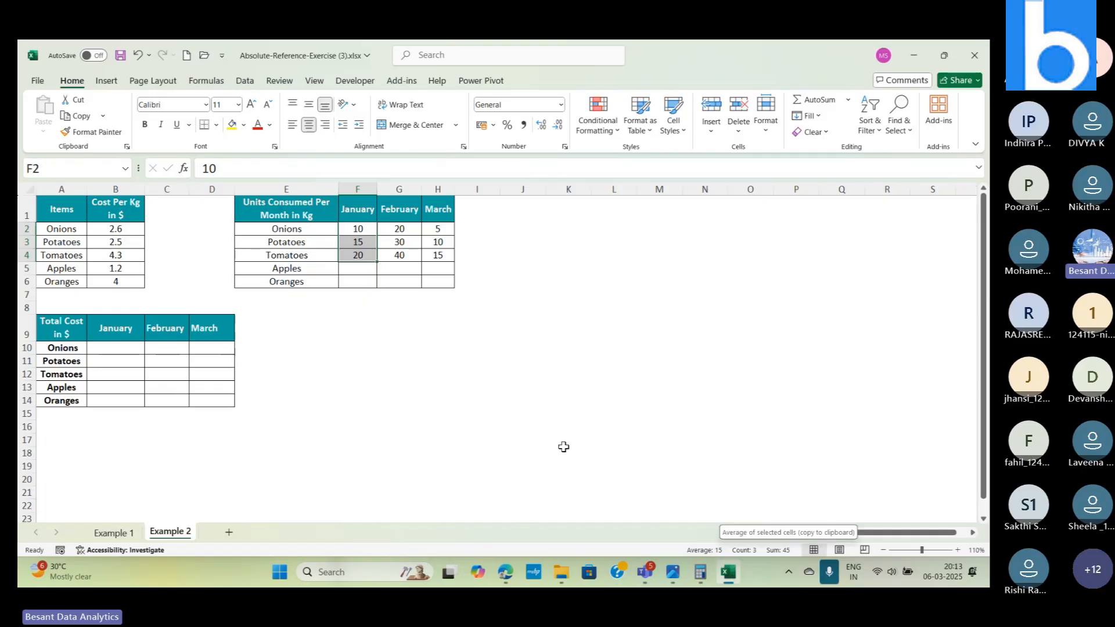
pyautogui.click(358, 268)
pyautogui.write('15')
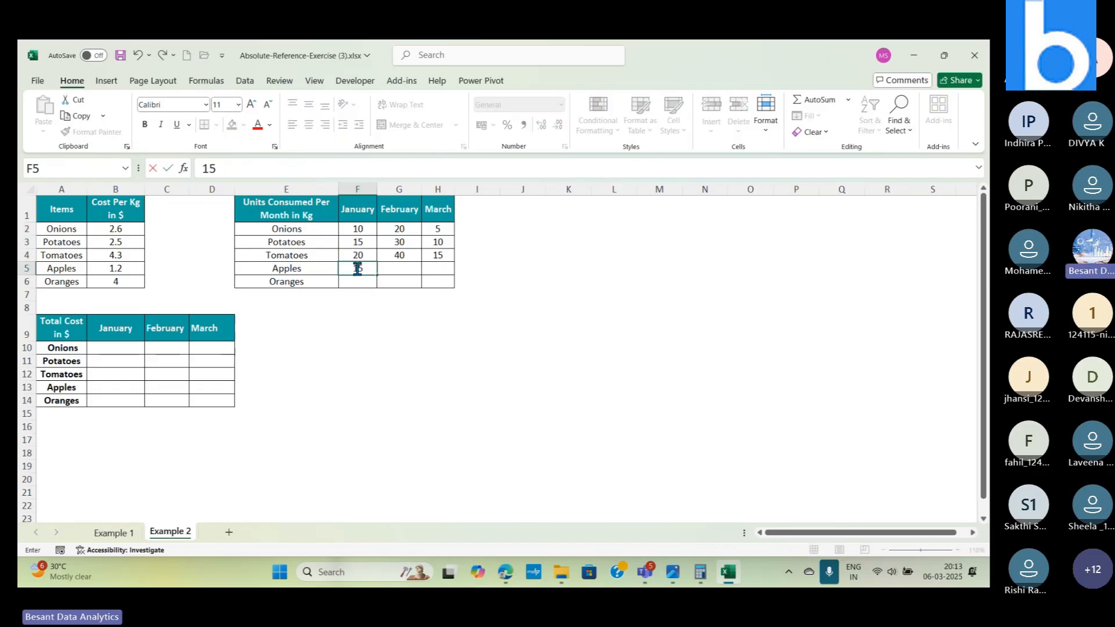
pyautogui.press('Return')
pyautogui.write('15')
pyautogui.press('Return')
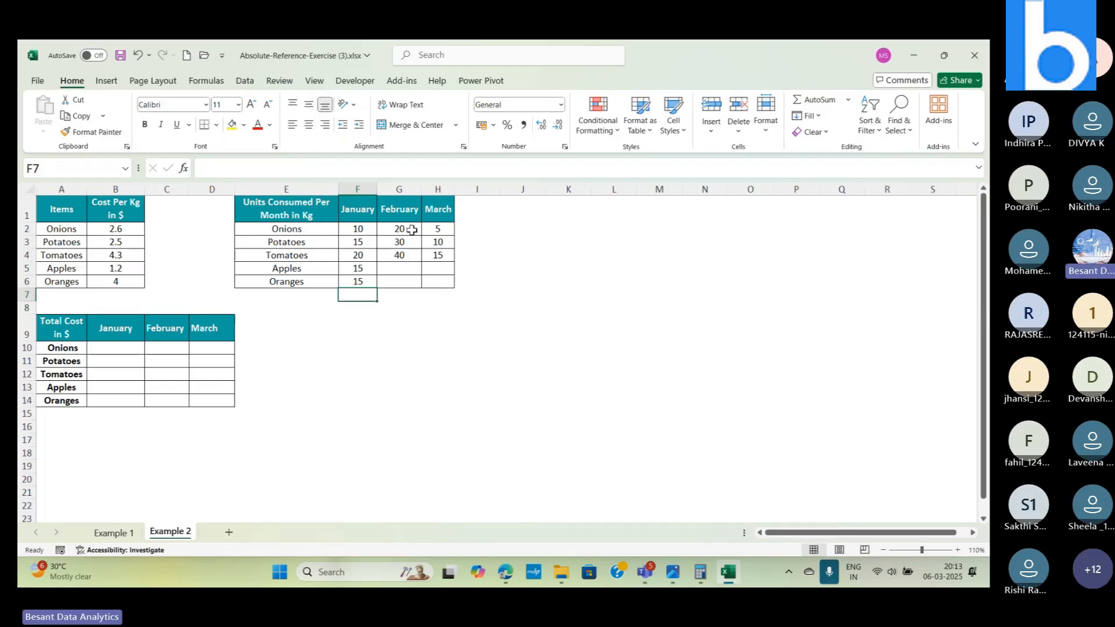
# Enter 30 for February and 10 for March in both the Apples and Oranges rows, G5:H6
pyautogui.moveTo(401, 228); pyautogui.dragTo(448, 255)
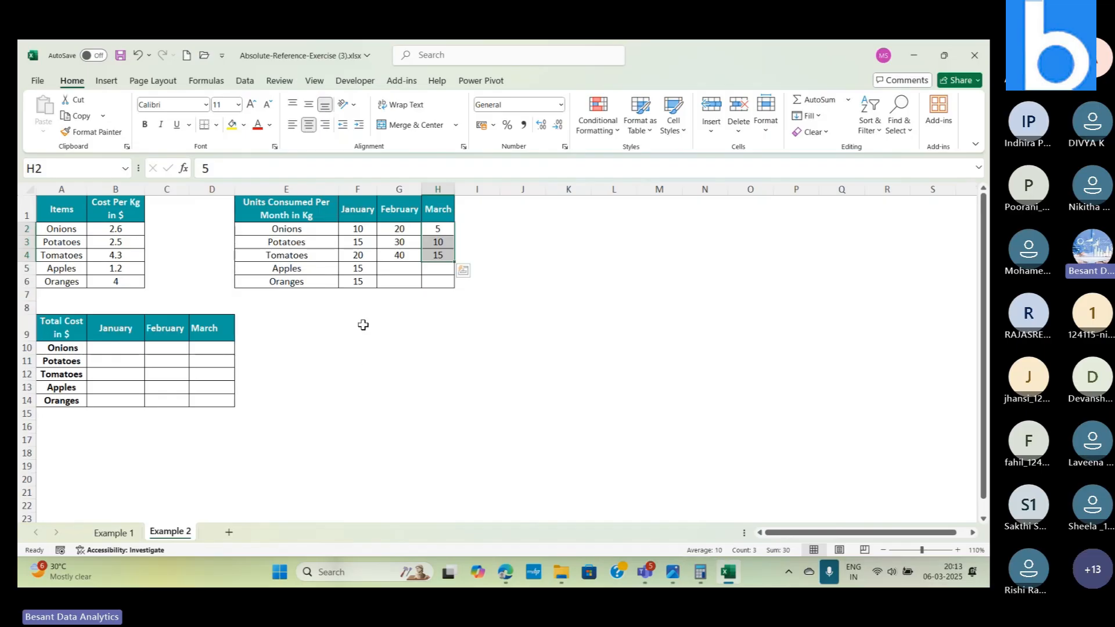
pyautogui.click(397, 271)
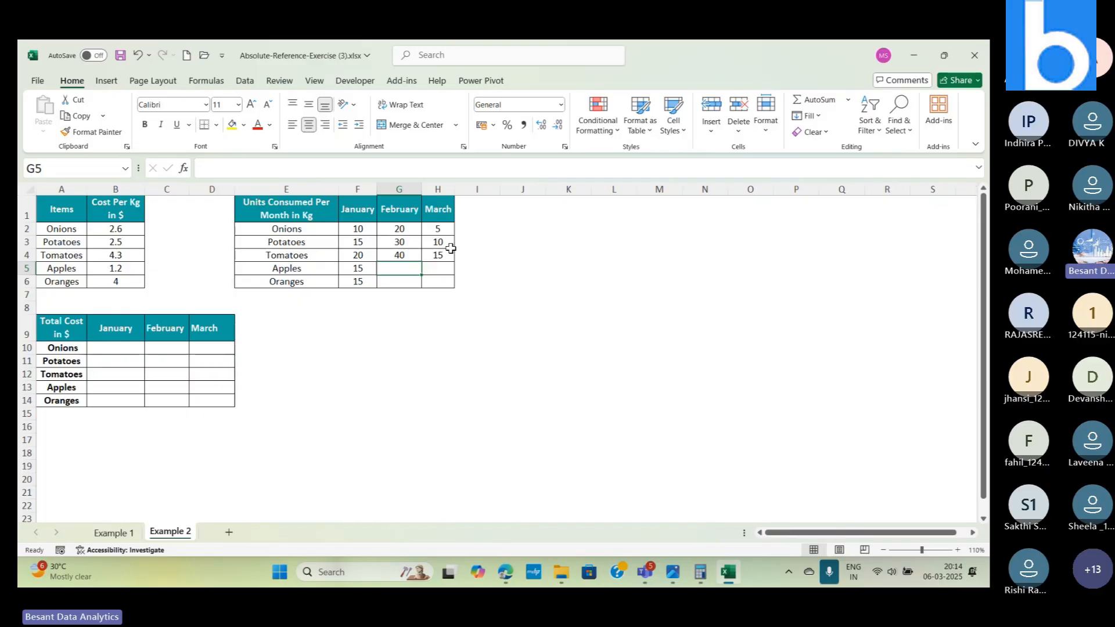
pyautogui.write('30')
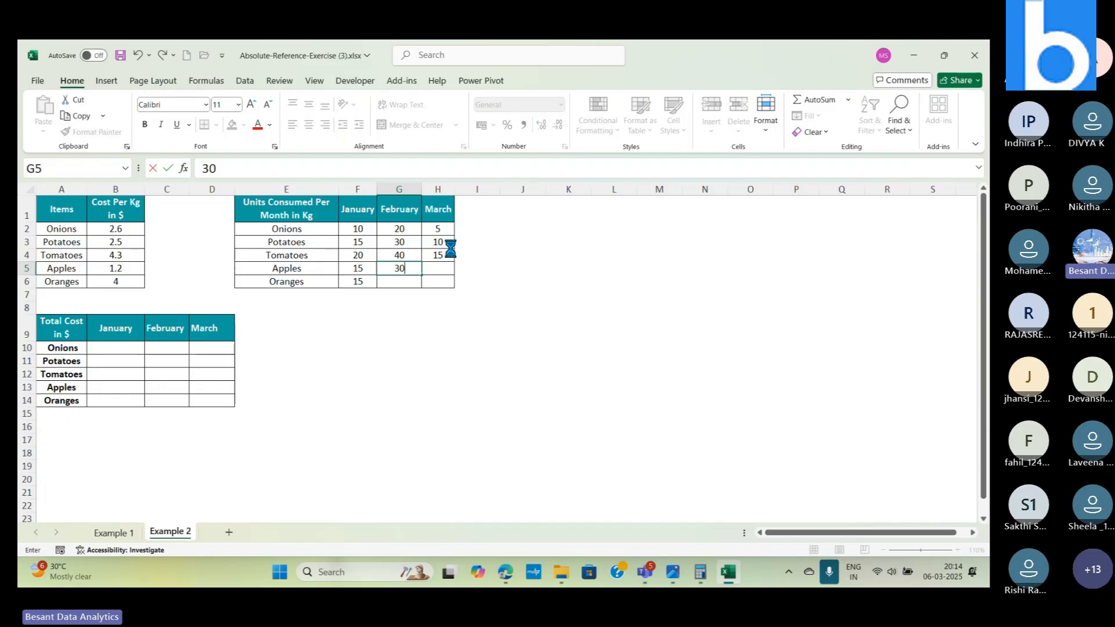
pyautogui.press('Tab')
pyautogui.write('10')
pyautogui.press('Return')
pyautogui.write('30')
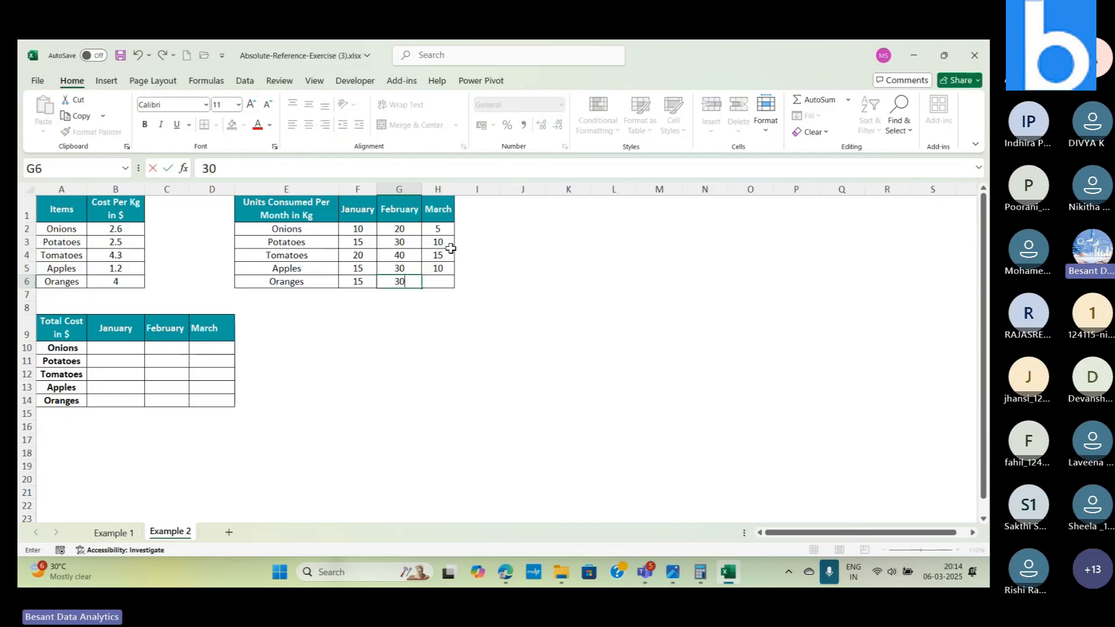
pyautogui.press('Tab')
pyautogui.write('10')
pyautogui.press('Return')
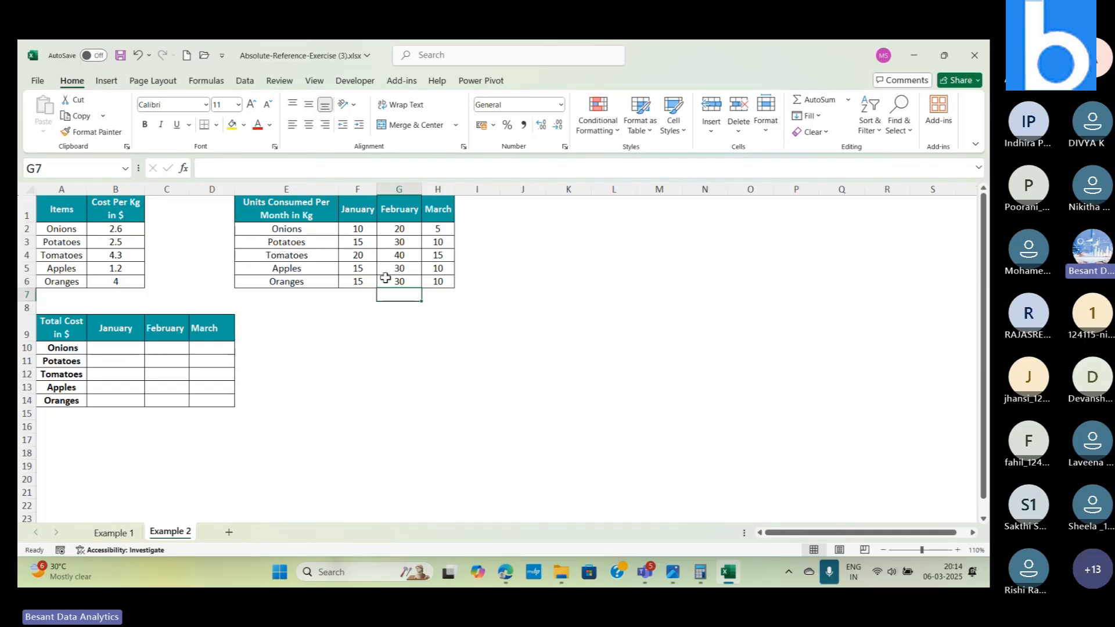
# Switch from the Excel workbook to the Teams meeting window
pyautogui.click(364, 270)
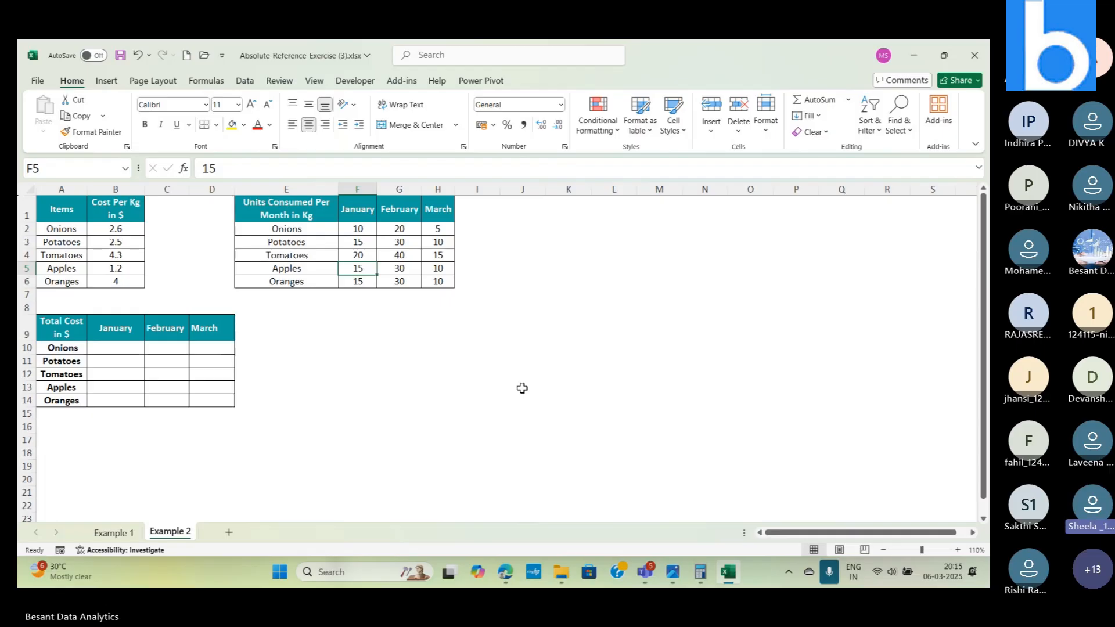
pyautogui.hotkey('alt', 'Tab')
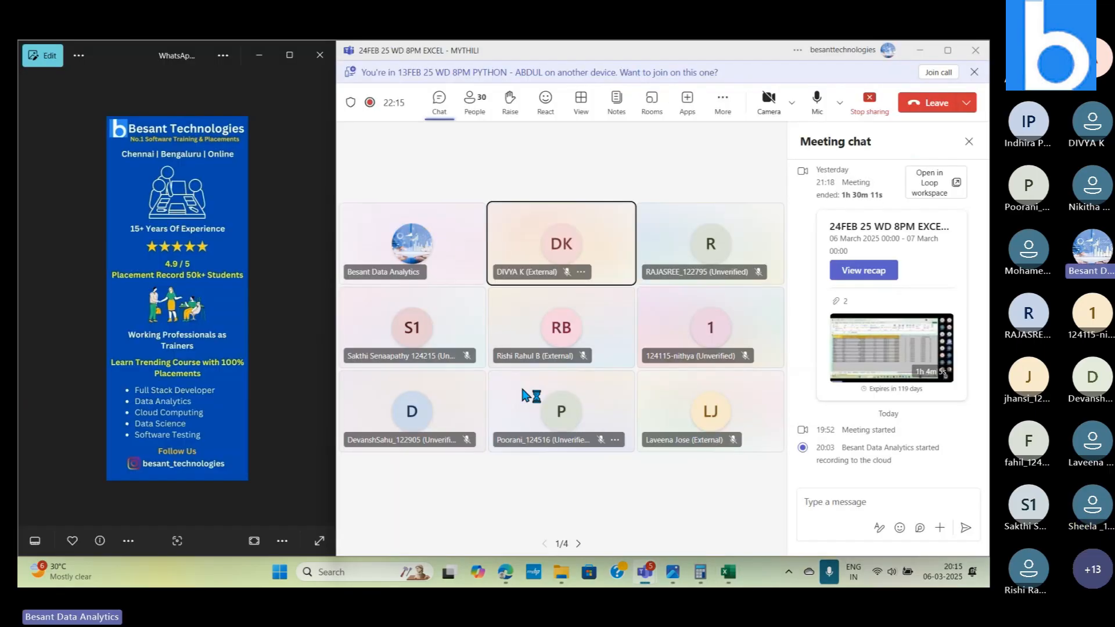